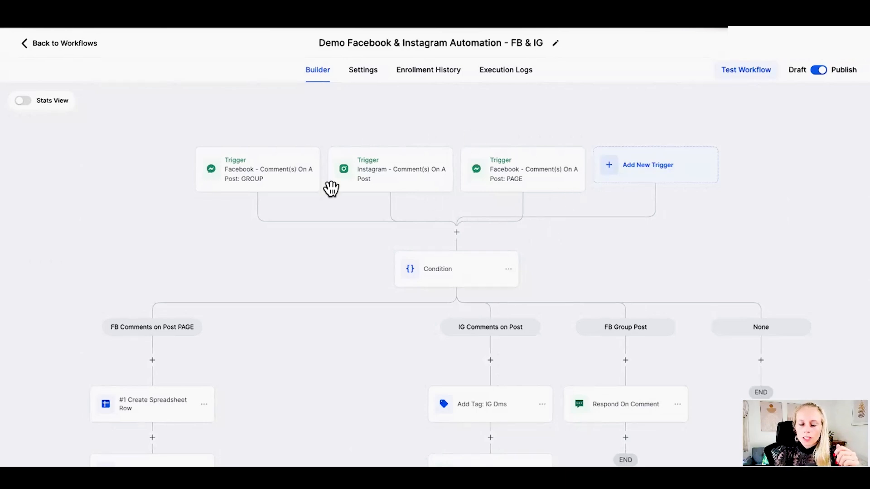
Step: Search the available workflow triggers for "commen" and close the trigger list
click(643, 172)
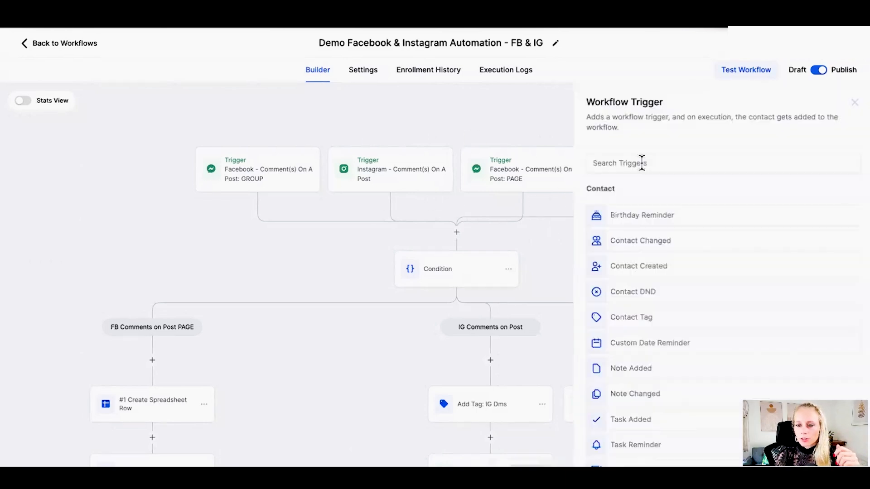
text(commen)
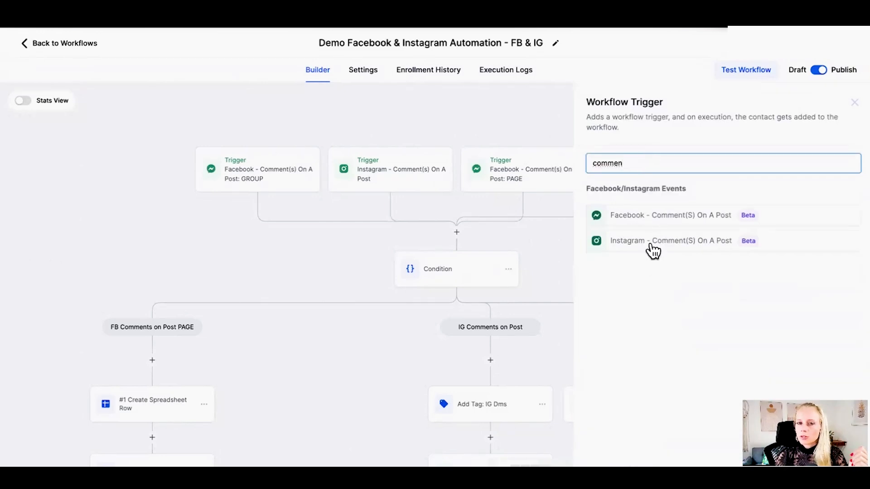
click(519, 209)
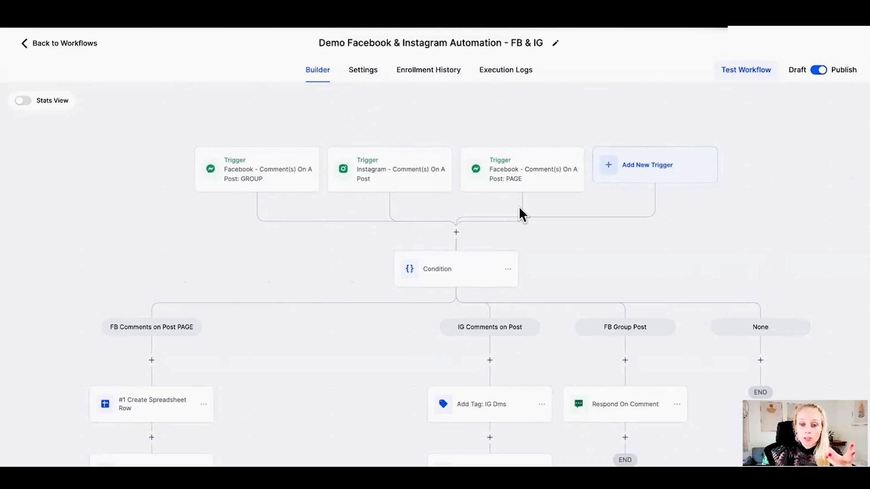
Step: In the Facebook PAGE comment trigger, filter by Published Post and select the 29-Apr-2024 post "Buy NOW pay LATER options live now"
click(514, 186)
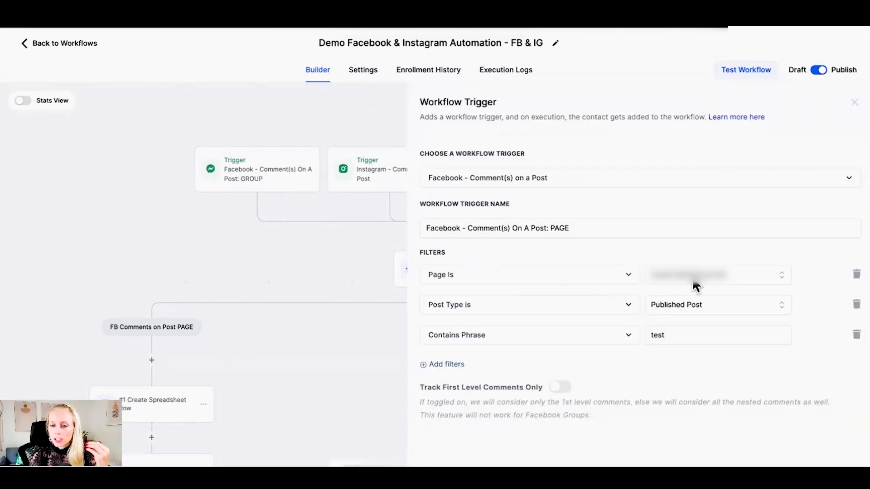
click(670, 306)
click(708, 375)
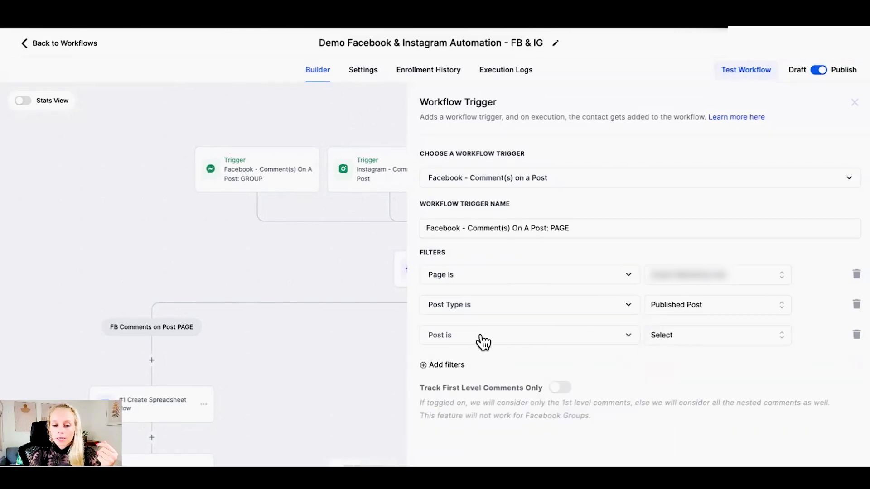
click(709, 342)
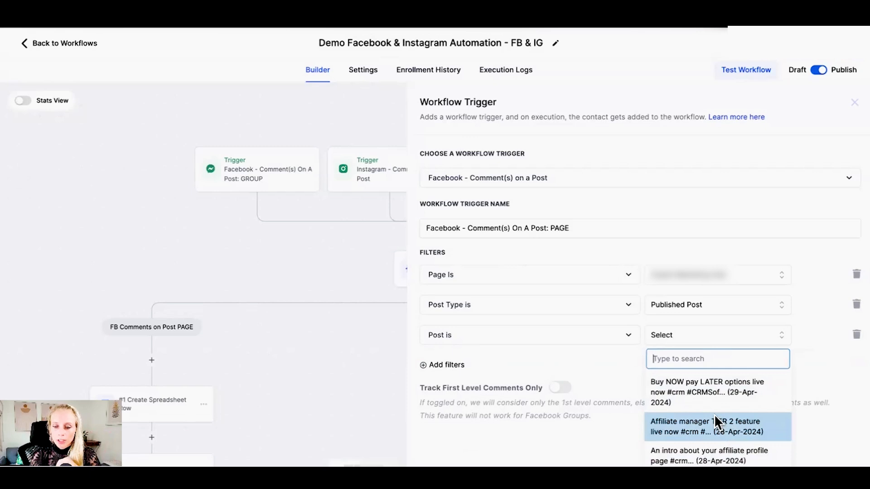
click(699, 395)
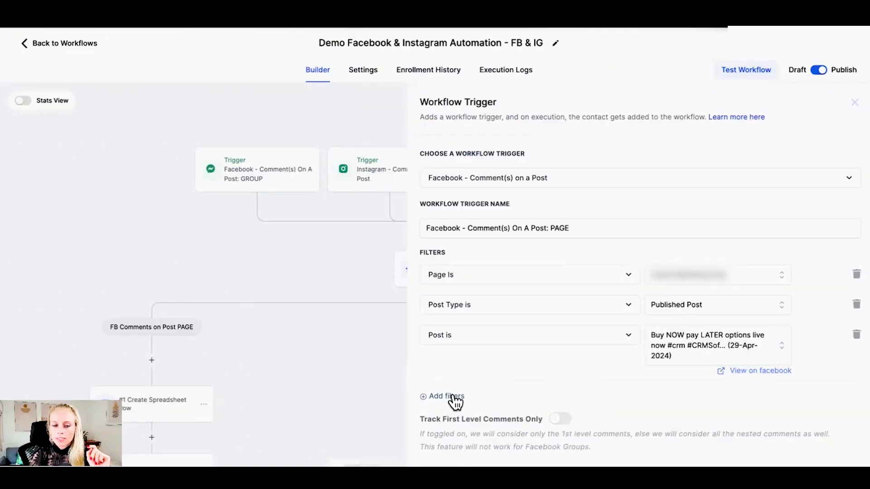
Step: Add an Exact Match filter for "me" to the Facebook PAGE trigger and enable Track First Level Comments Only
click(455, 401)
click(450, 399)
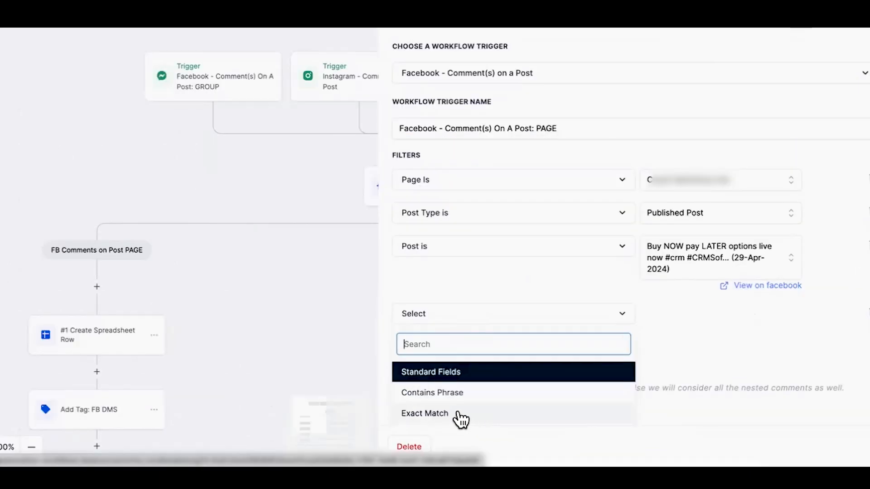
click(461, 414)
click(684, 319)
text(me)
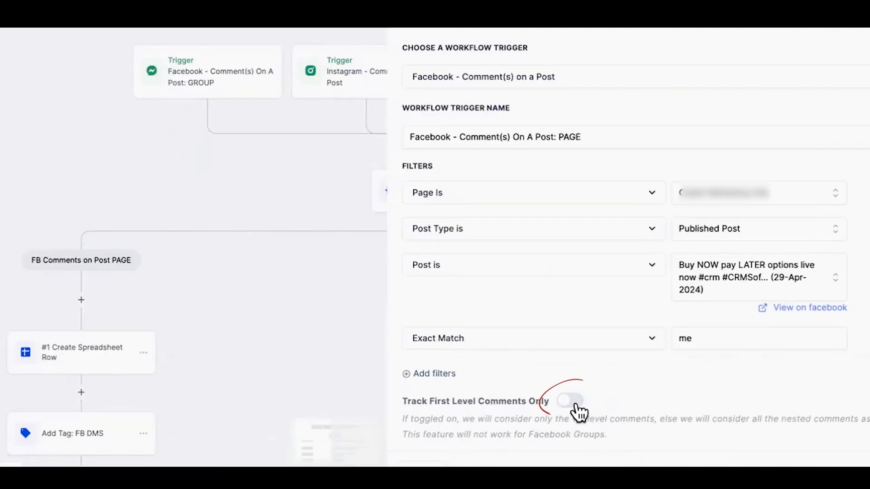
click(572, 402)
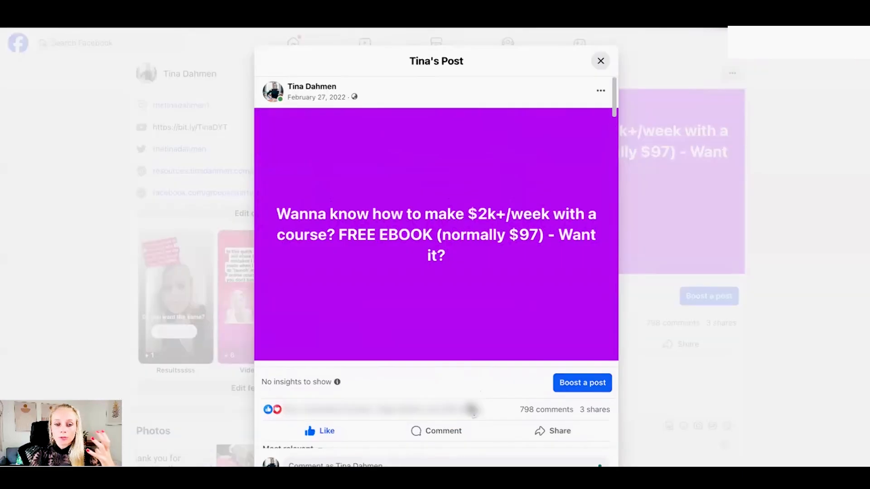
Step: Examine the Facebook free ebook post, its date and how its comments and replies are handled
drag(347, 97, 332, 99)
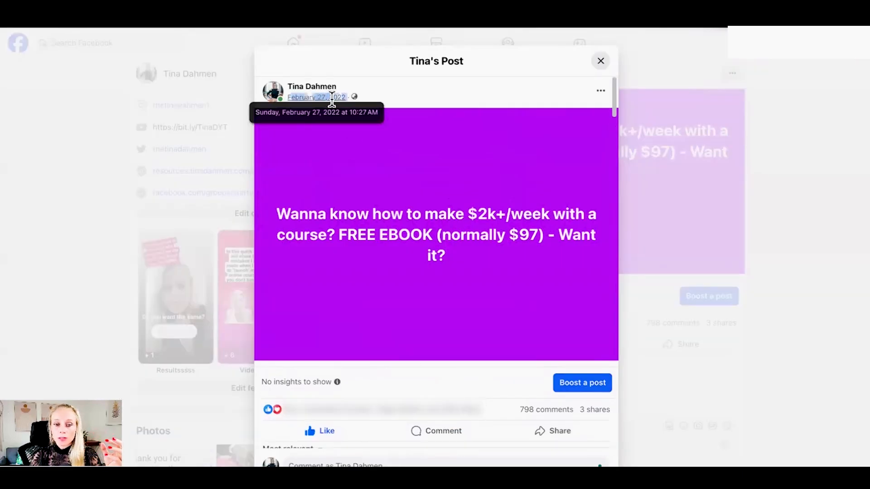
click(386, 93)
scroll(479, 351, down, 1)
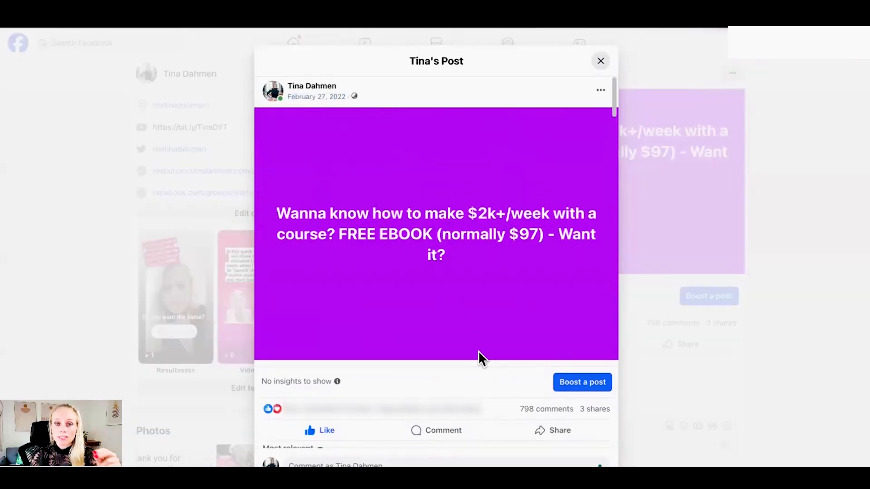
scroll(479, 362, down, 10)
scroll(308, 441, up, 10)
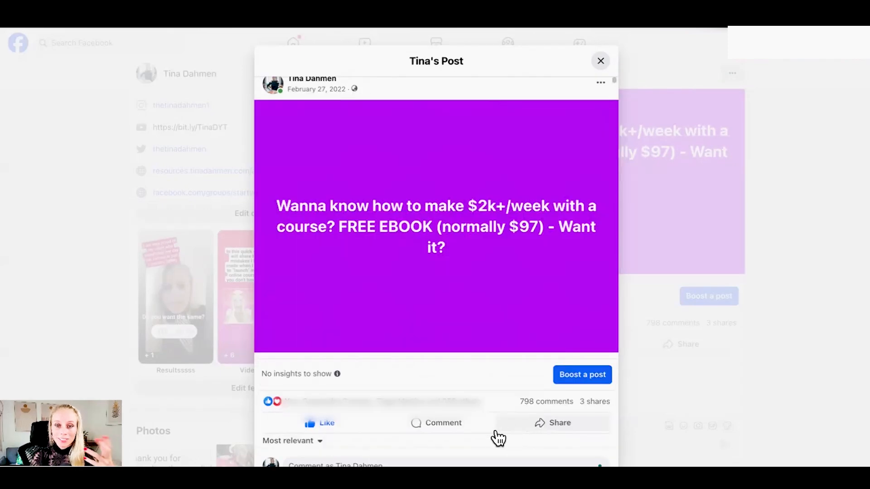
scroll(508, 426, up, 1)
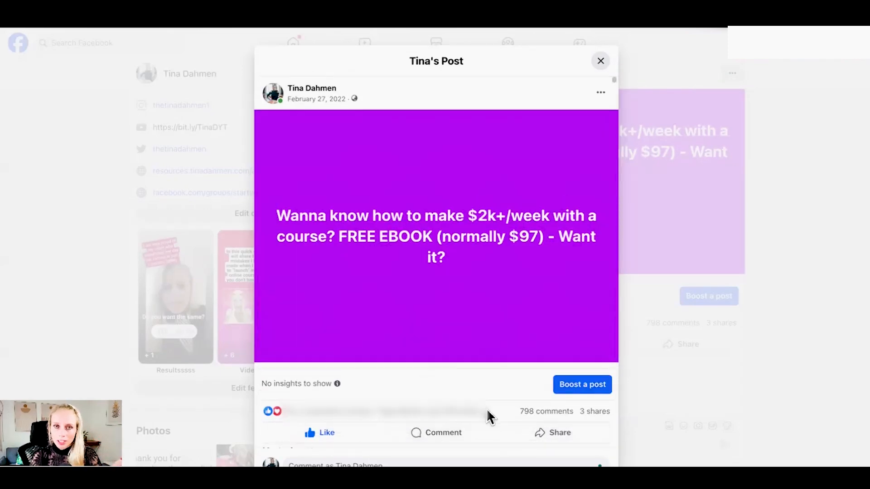
scroll(453, 426, down, 10)
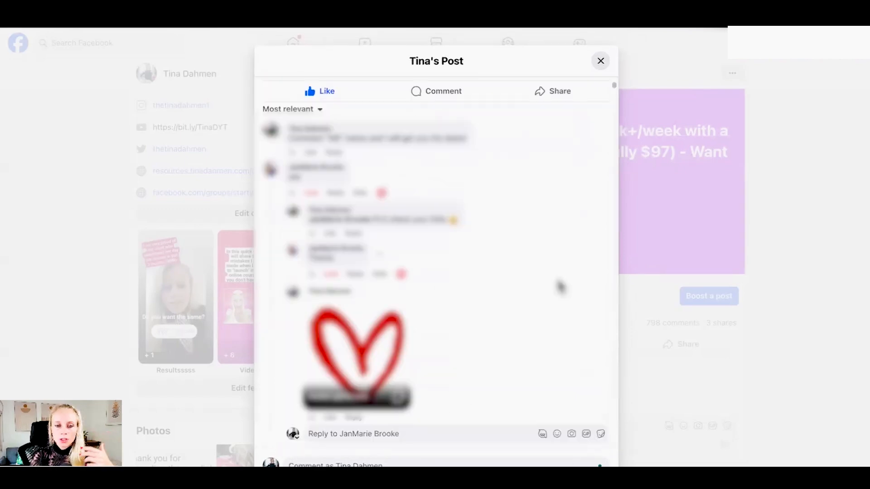
scroll(551, 301, up, 1)
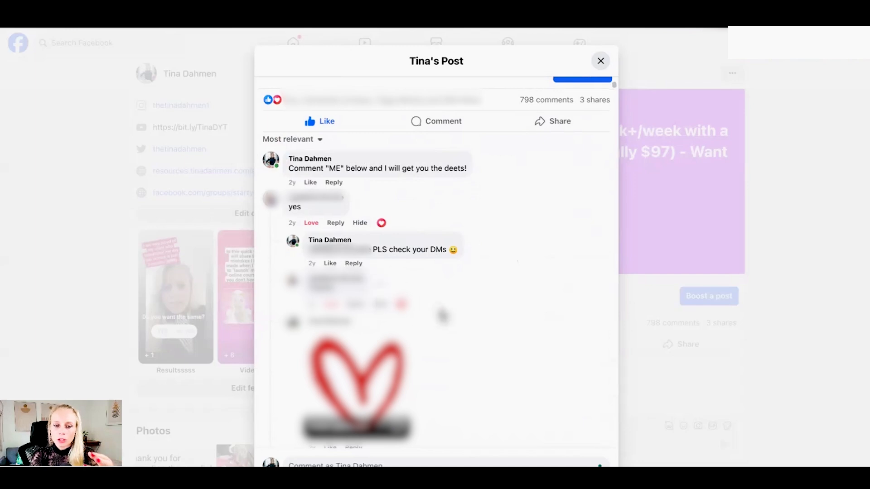
scroll(441, 315, down, 10)
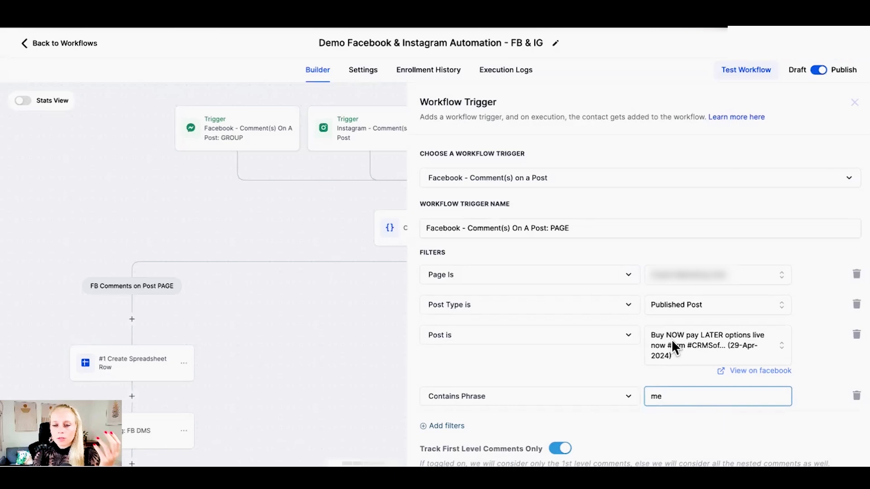
Step: Remove the Contains Phrase and Post is filters from the Facebook PAGE trigger
click(690, 357)
click(632, 363)
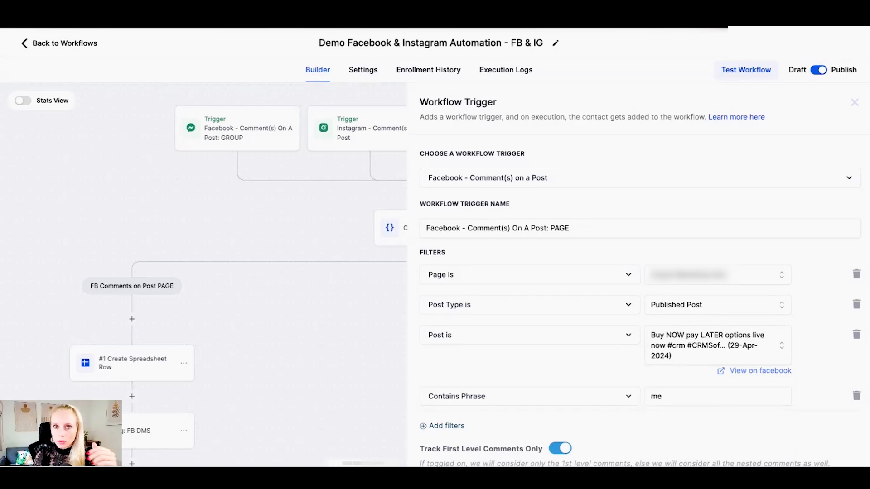
click(856, 396)
click(856, 335)
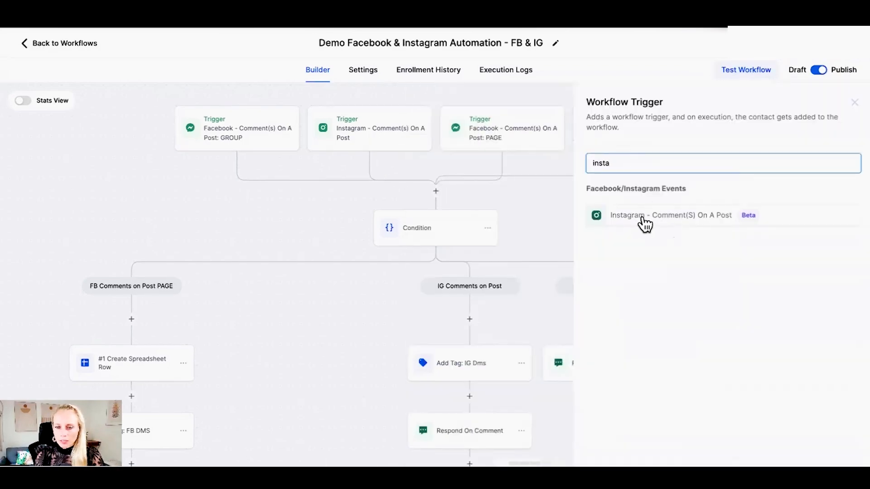
Step: In the Instagram comment trigger, filter by Published Post and select the 19-Mar-2024 post "Thank you for a great networking evening"
click(643, 217)
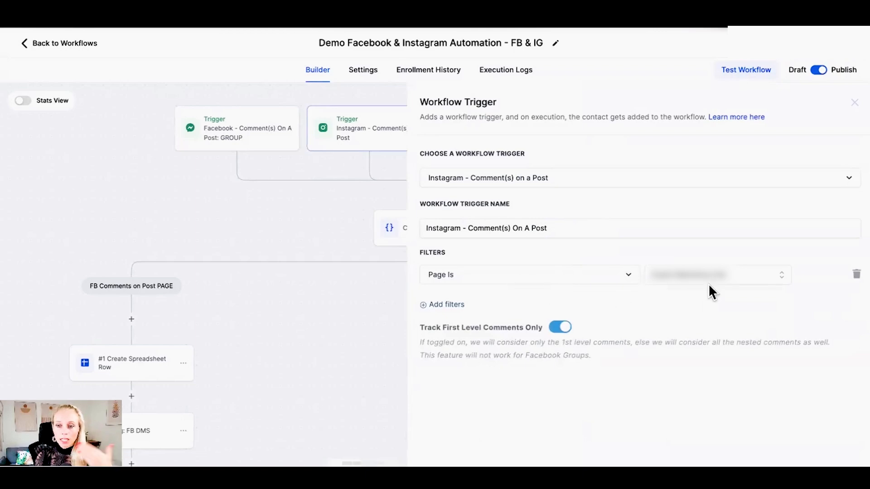
click(447, 304)
click(464, 308)
click(536, 375)
click(700, 308)
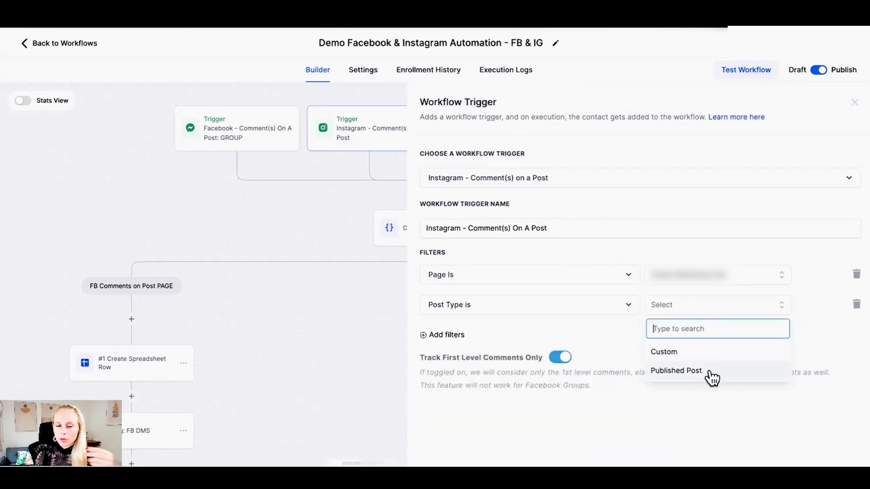
click(709, 375)
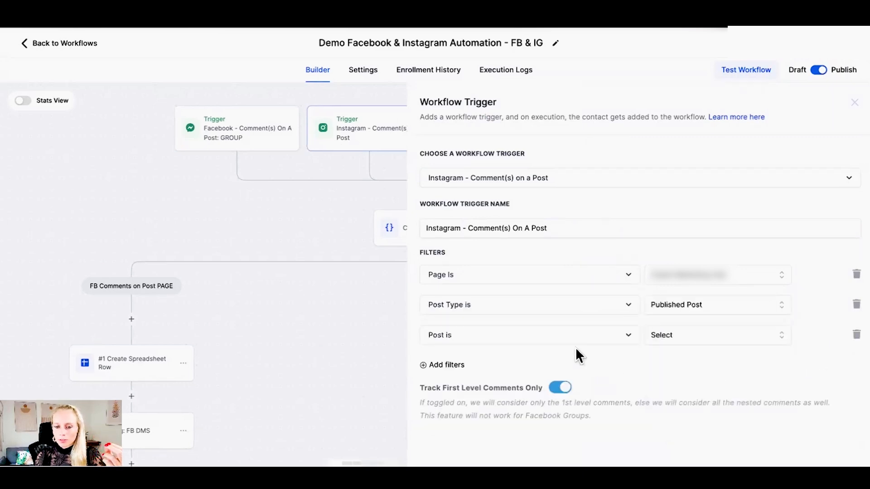
click(675, 337)
click(721, 388)
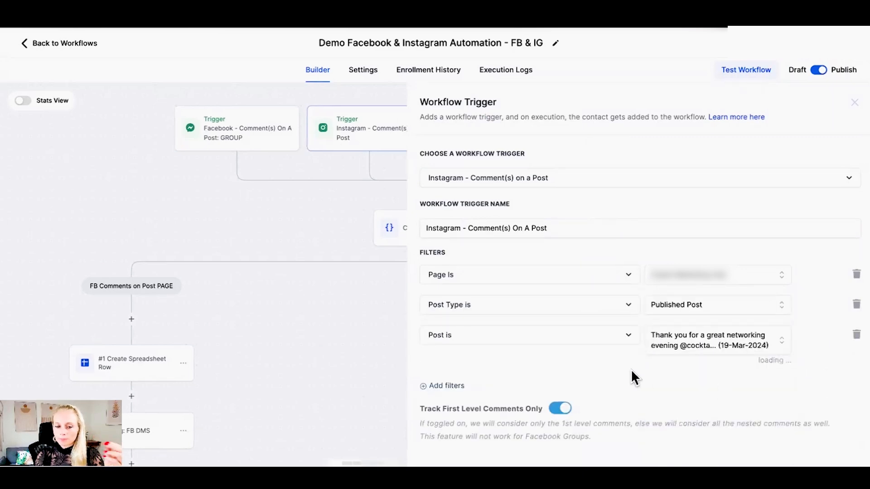
Step: Add a Contains Phrase filter with the value "me" to the Instagram comment trigger
click(446, 386)
click(457, 385)
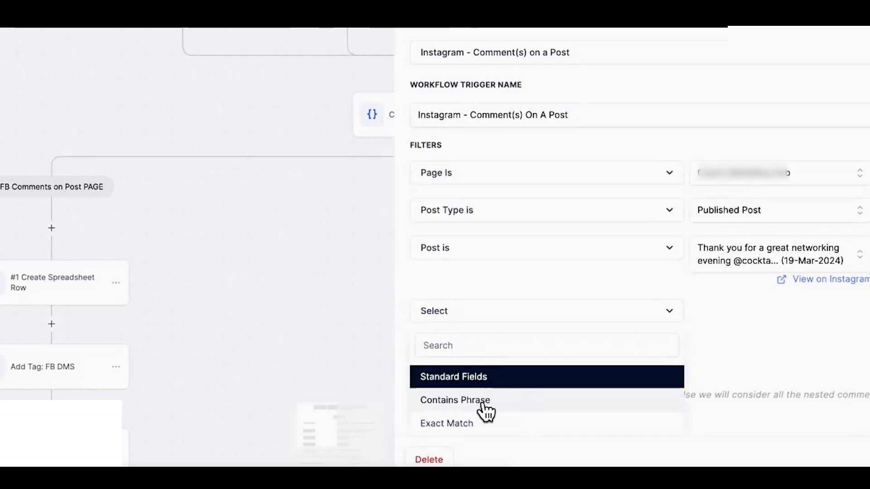
click(485, 410)
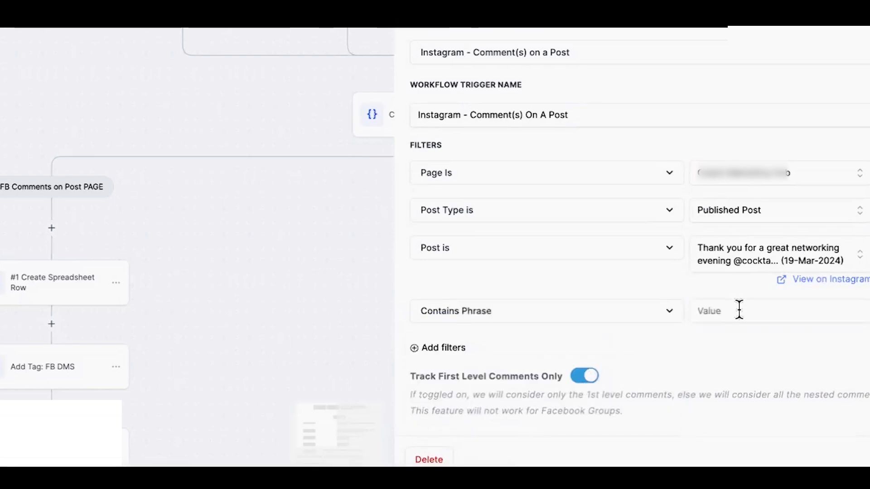
click(738, 307)
text(me)
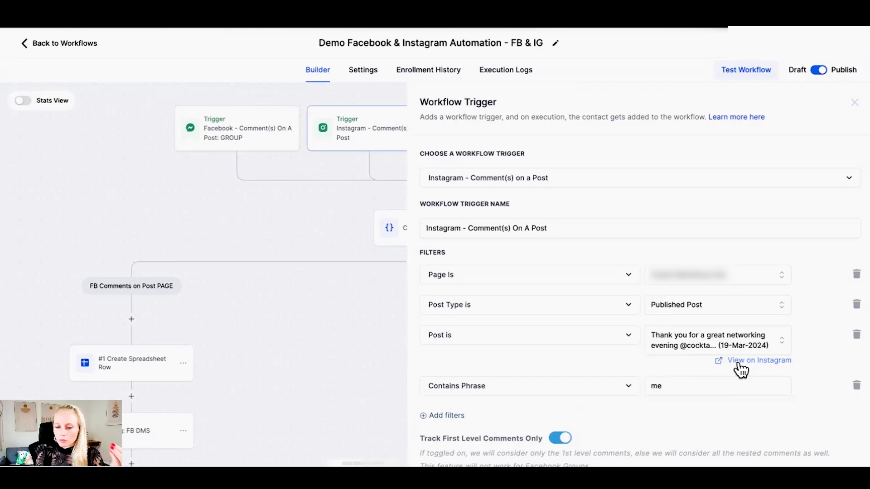
Step: View the selected post on Instagram and save the Instagram comment trigger
click(742, 369)
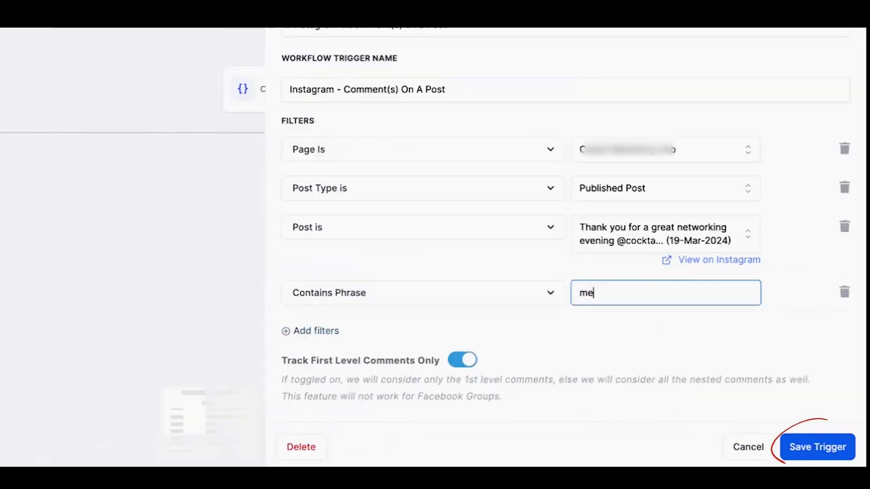
click(817, 445)
drag(561, 214, 569, 210)
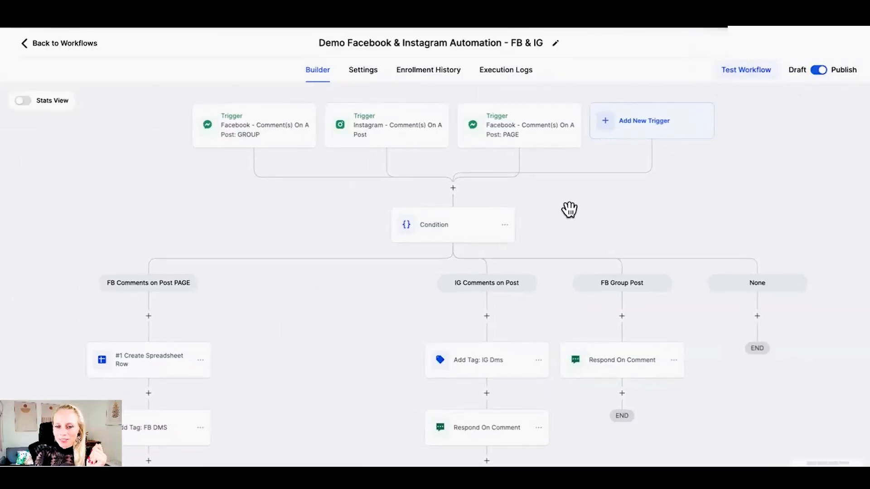
Step: Look up the If / Else action for the point between the triggers and the Condition, without adding it
scroll(564, 215, down, 1)
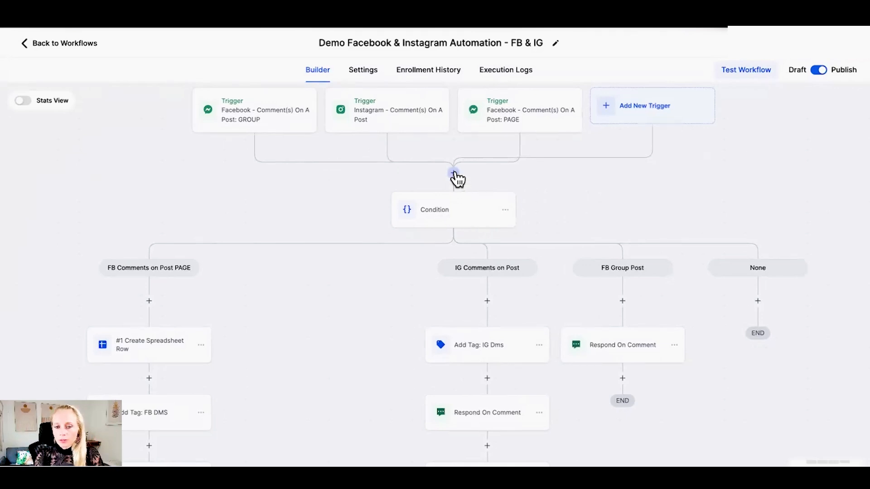
click(454, 173)
text(if)
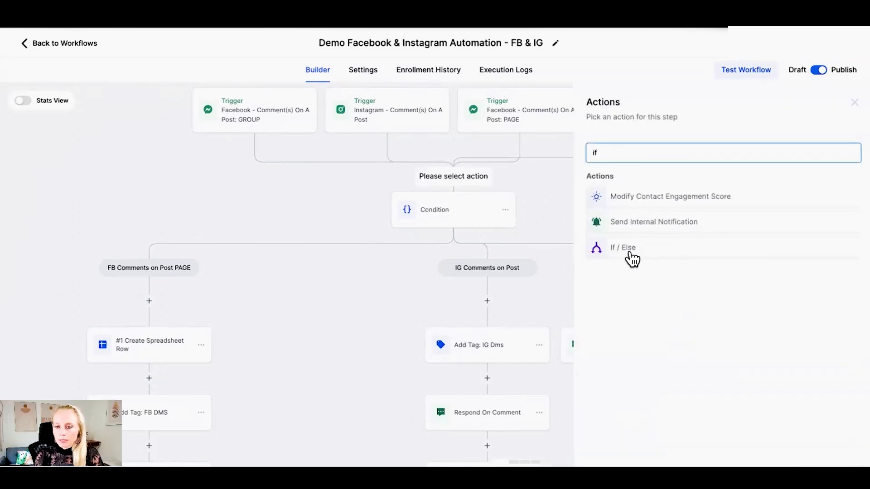
click(855, 102)
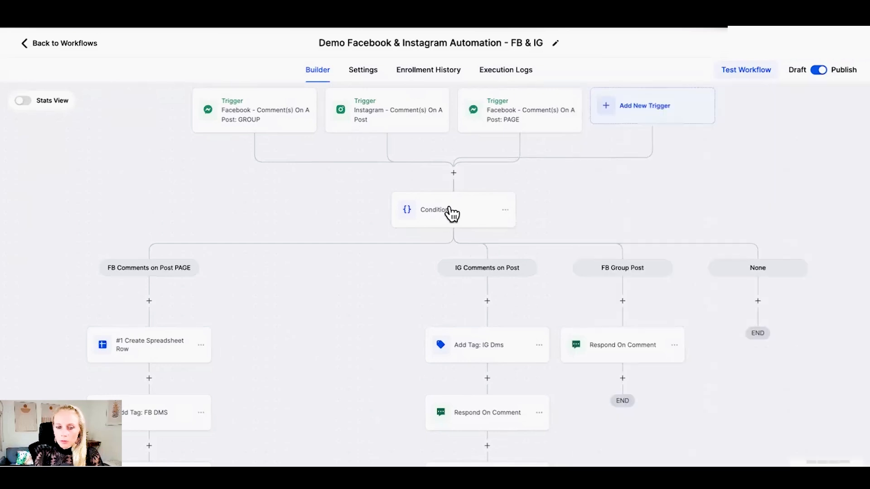
Step: Open the Condition and check which workflow triggers its Facebook page and Instagram branches use
click(448, 212)
click(499, 233)
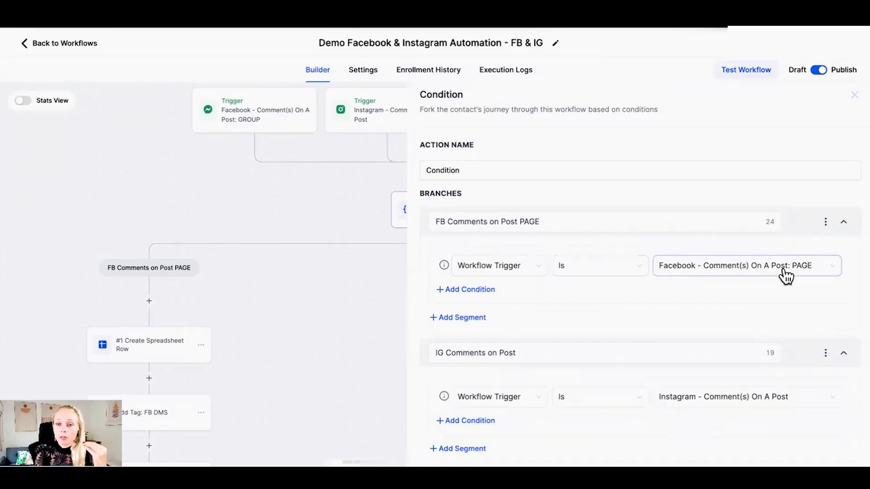
scroll(501, 284, down, 3)
click(466, 253)
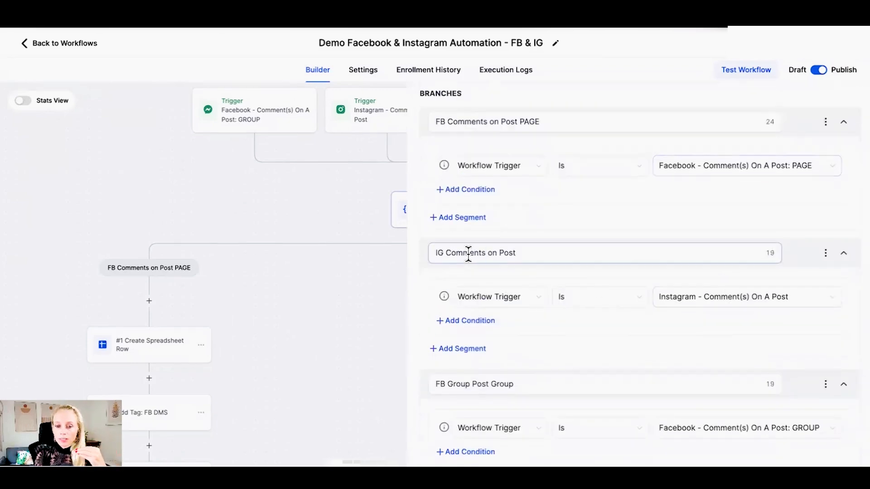
key(ctrl+a)
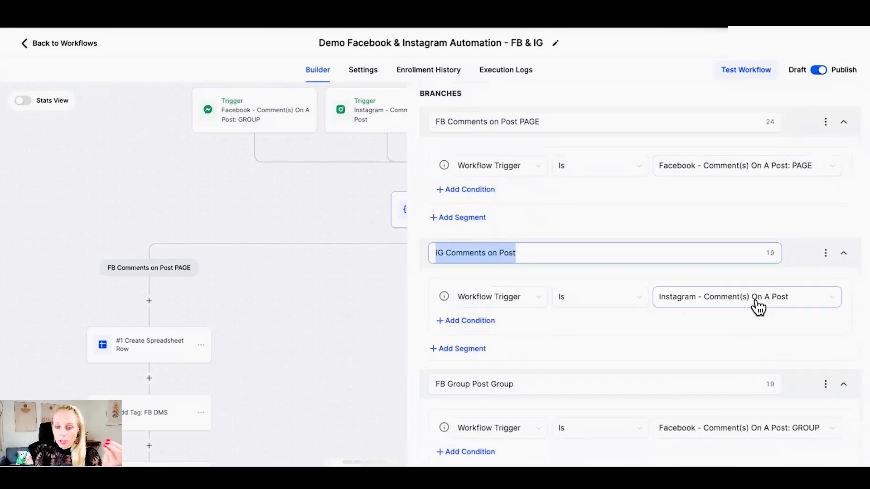
Step: Shorten the name of the Condition's Facebook group branch to "FB Group Post"
scroll(538, 286, down, 2)
click(537, 283)
key(BackSpace)
key(BackSpace)
key(BackSpace)
key(BackSpace)
key(BackSpace)
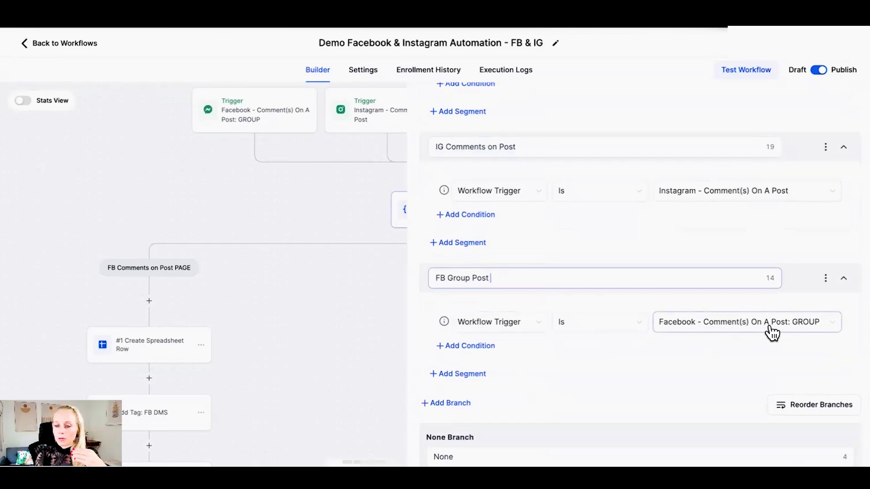
Step: Search the actions for "comm" at the start of the IG Comments on Post branch and choose Reply In Comments
double_click(358, 375)
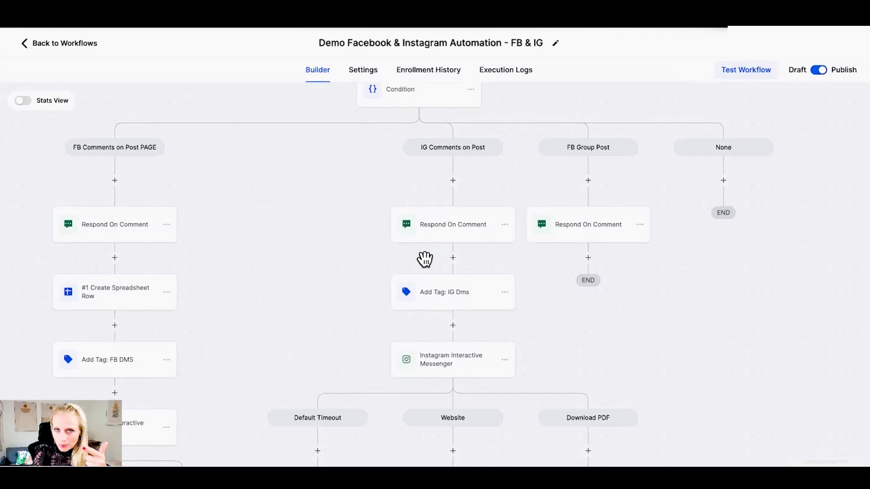
click(453, 181)
text(comm)
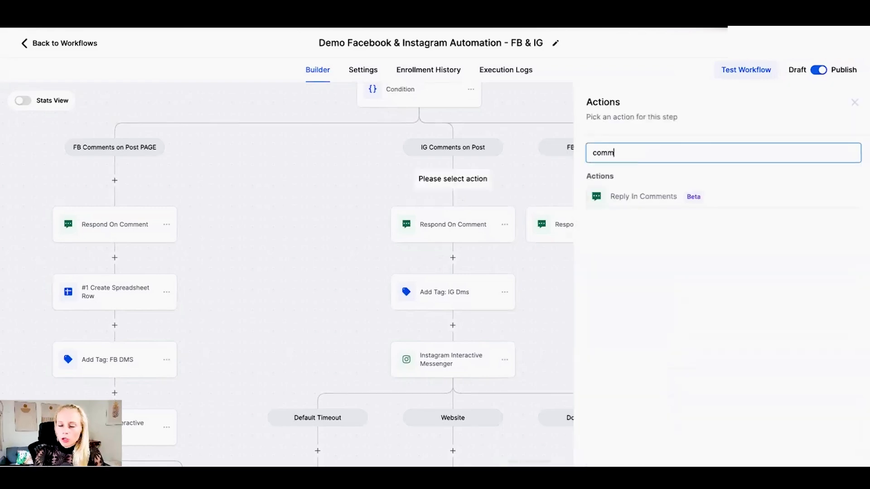
click(680, 198)
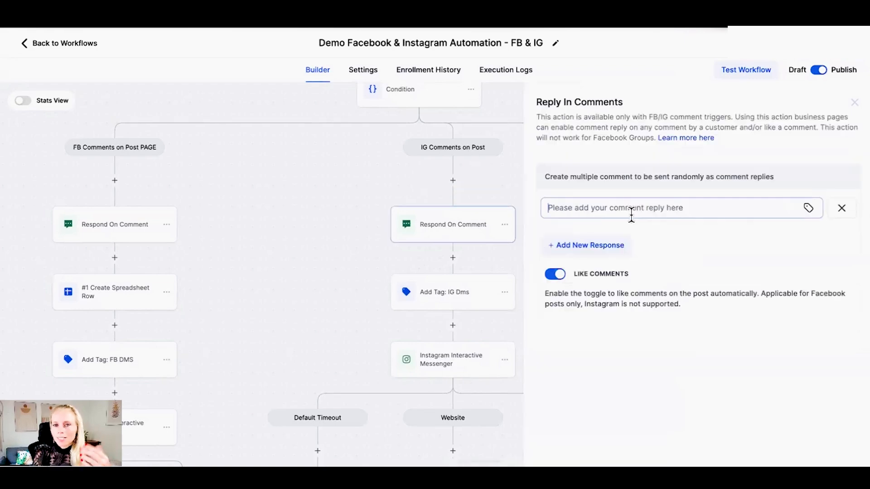
Step: Enter a first comment reply starting "Hey {{contact.first_name}} - Please check your messages" and look up the contact fields available for personalising it
click(628, 210)
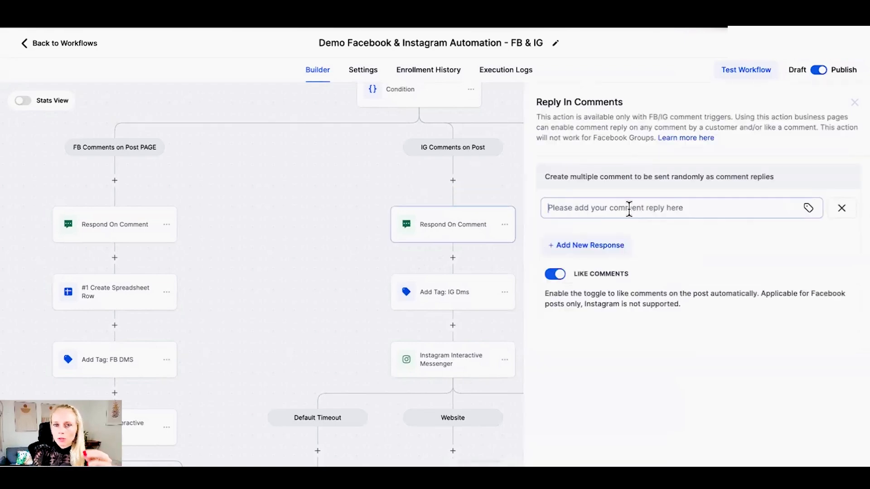
key(ctrl+v)
drag(645, 208, 565, 211)
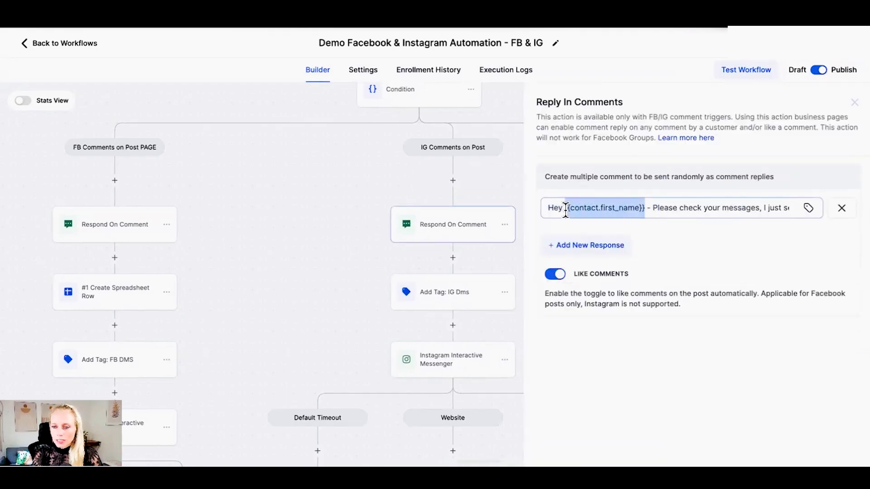
click(808, 209)
click(792, 262)
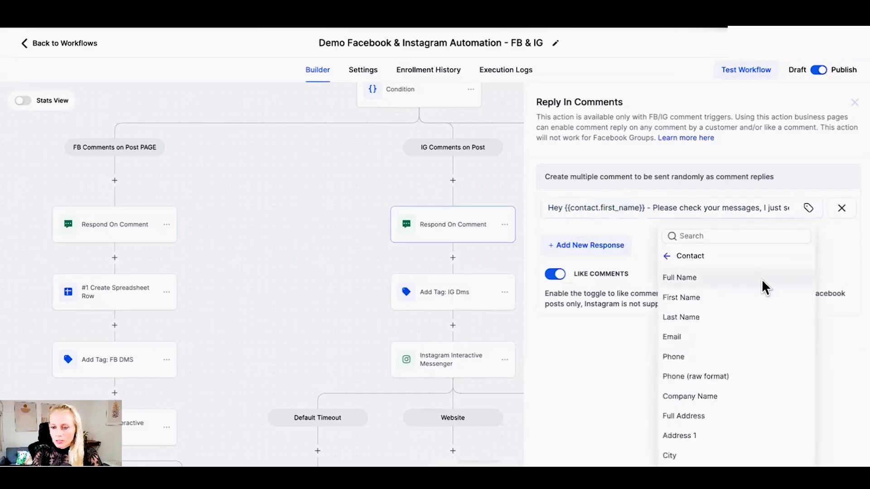
drag(646, 208, 565, 211)
click(669, 217)
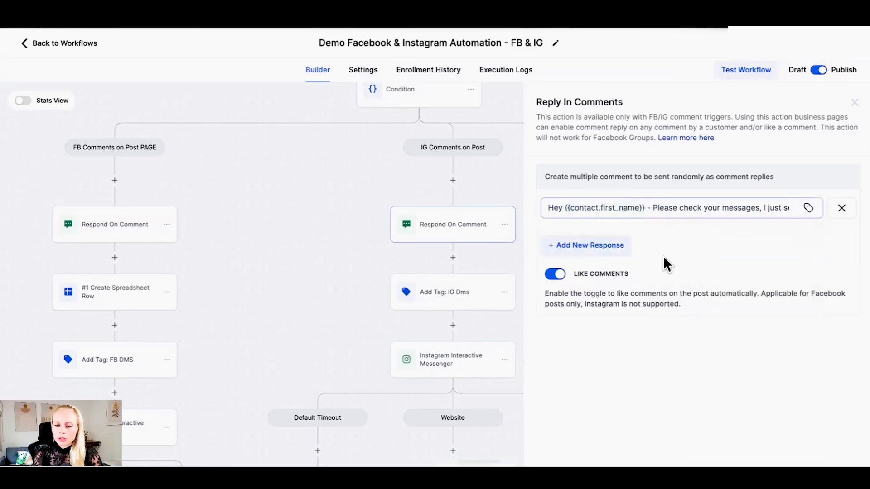
Step: Add two more random replies: "Hi {{contact.first_name}} - PLS check your DM" and "Hello {{contact.first_name}} - DM sent!"
click(583, 250)
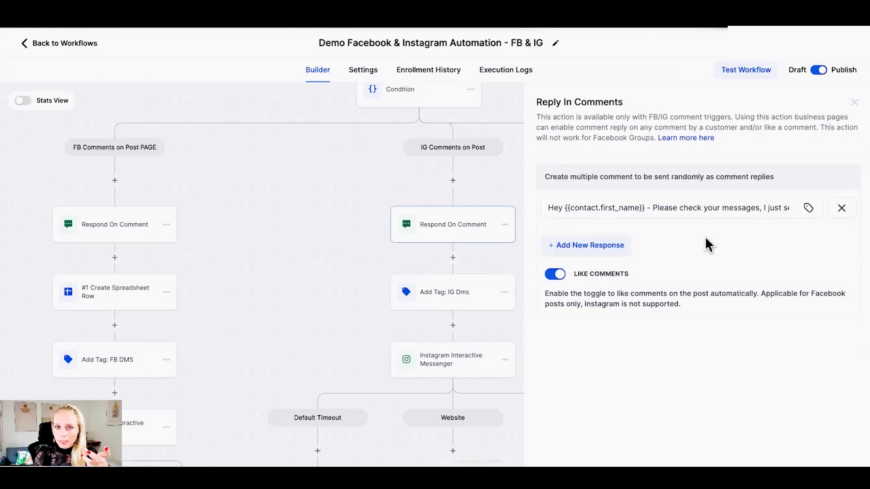
click(589, 247)
text(Hi {{contact.first_name}} - PLS check your DM)
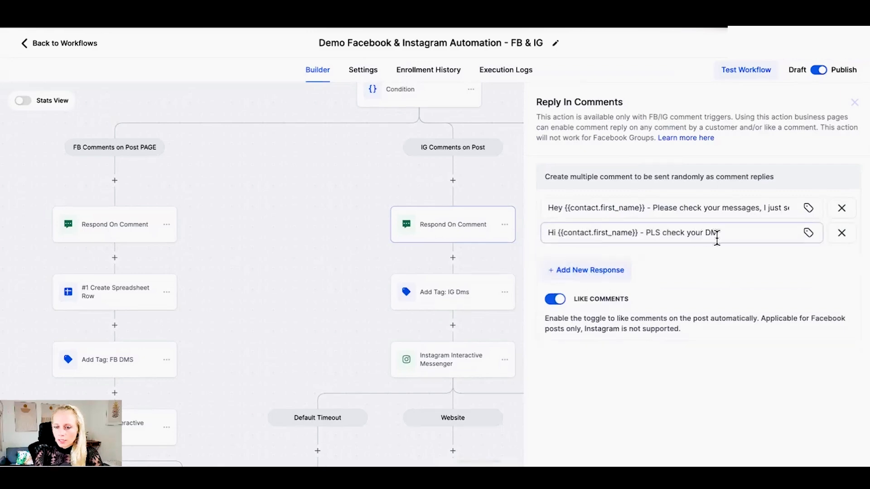
click(589, 270)
text(Hello {{contact.first_name}}  - DM sent!)
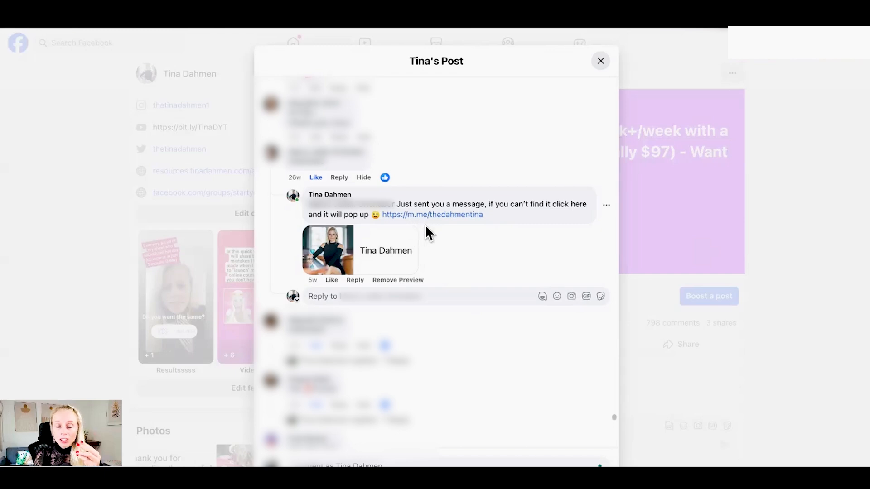
Step: Examine the Messenger link in the reply under the Facebook post, highlighting the page username after "m.me/"
drag(499, 213, 427, 218)
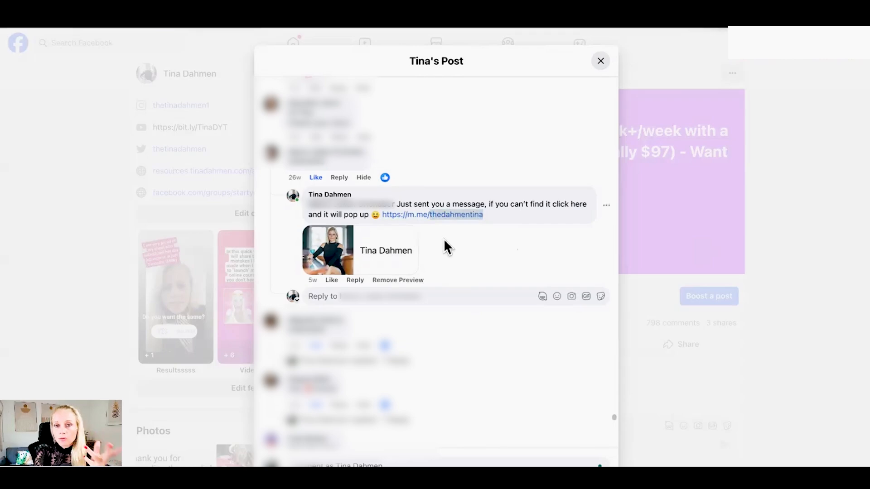
click(423, 218)
click(423, 218)
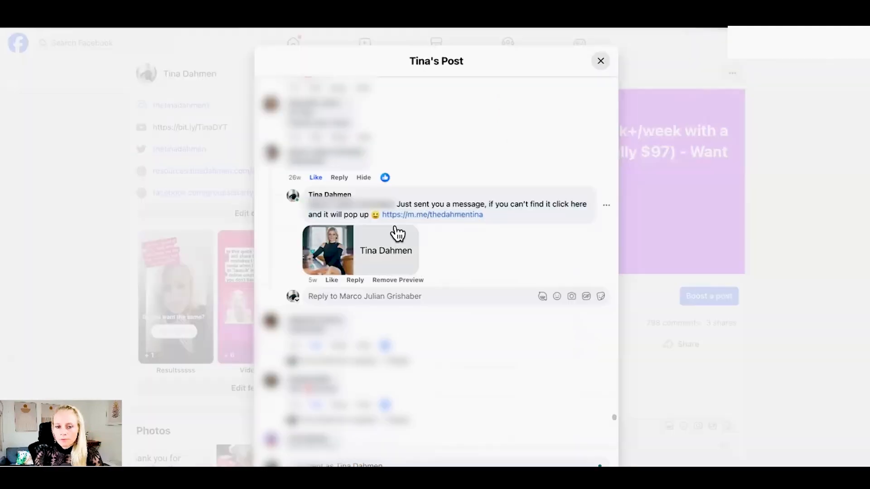
drag(498, 218, 429, 214)
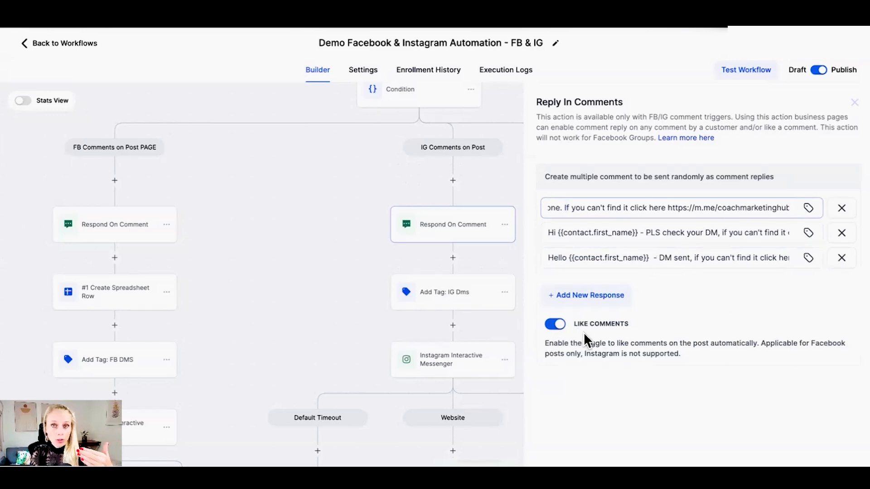
Step: Read the note on which platforms' posts the Like Comments option of the comment reply action supports
click(795, 358)
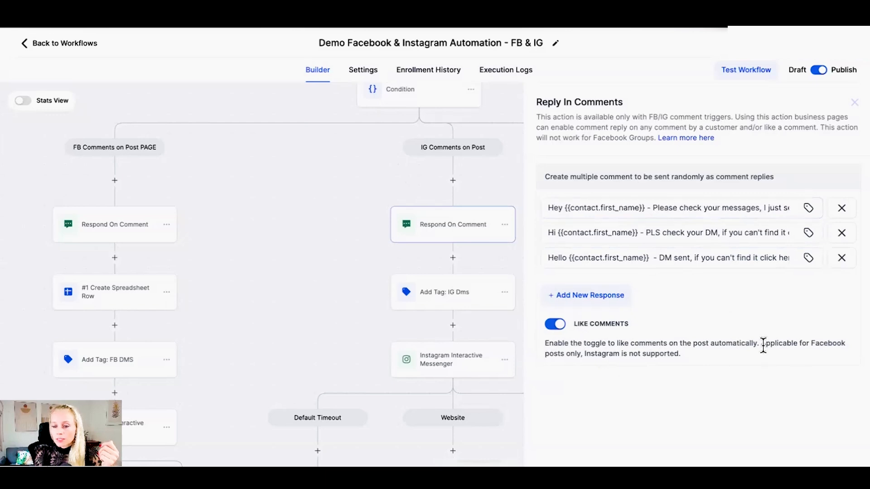
drag(761, 343, 772, 361)
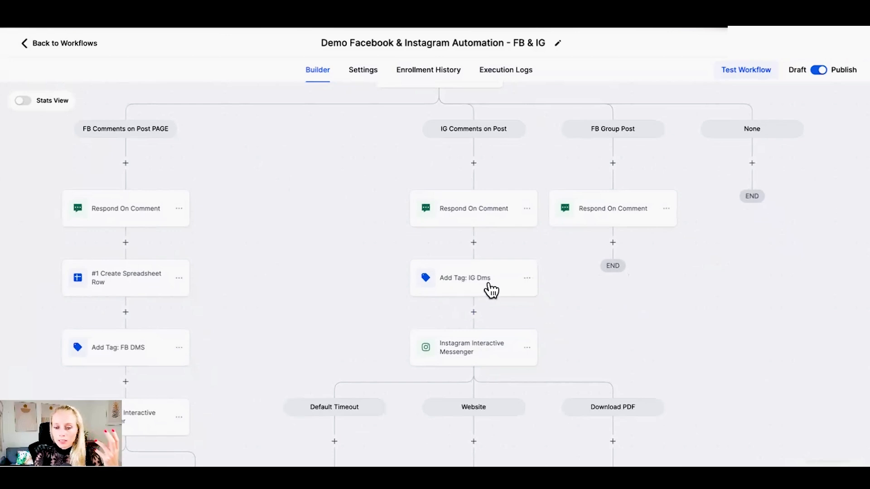
Step: Look up the Instagram Interactive Messenger action below the IG Dms tag and set its reply type to "Reply to comment via DM"
drag(316, 293, 345, 290)
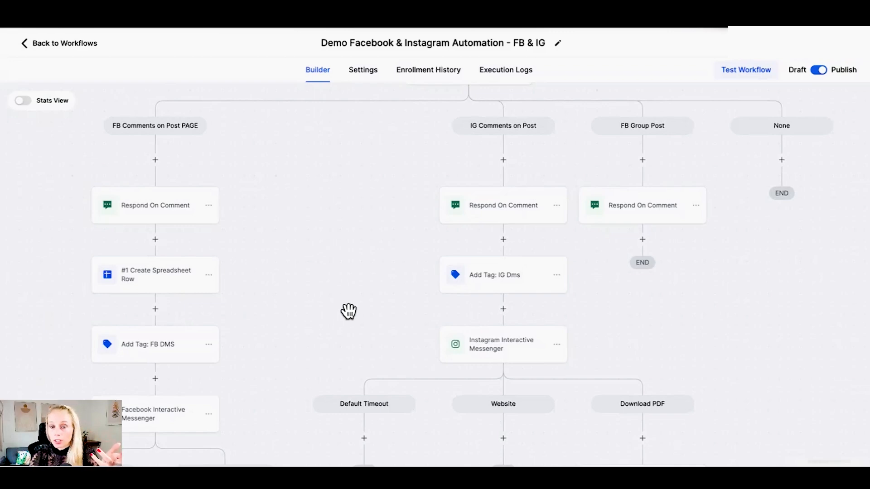
scroll(349, 311, up, 4)
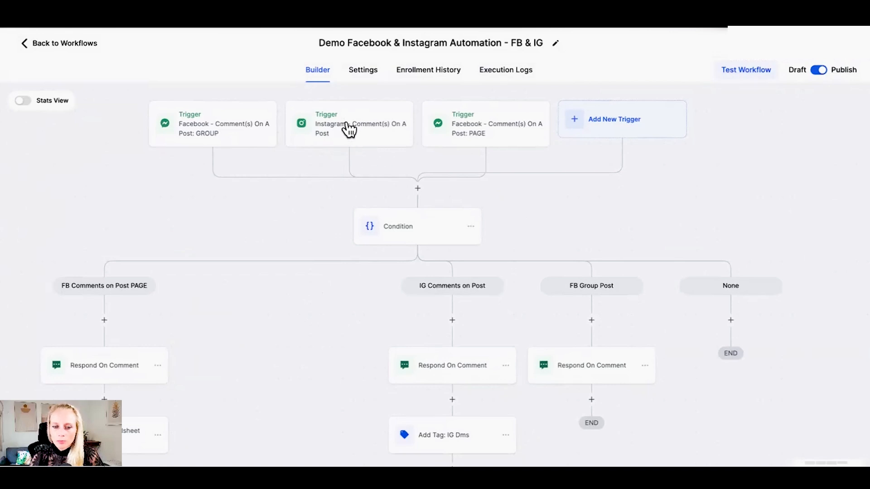
scroll(373, 249, down, 3)
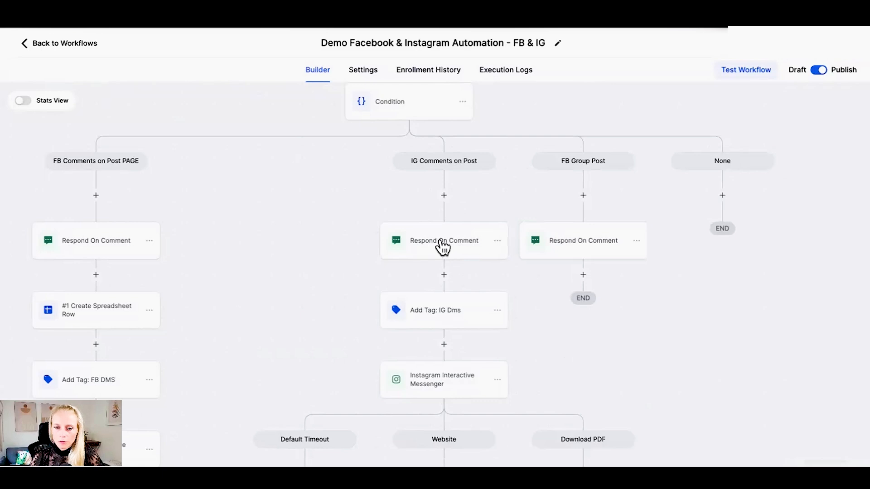
scroll(456, 262, down, 1)
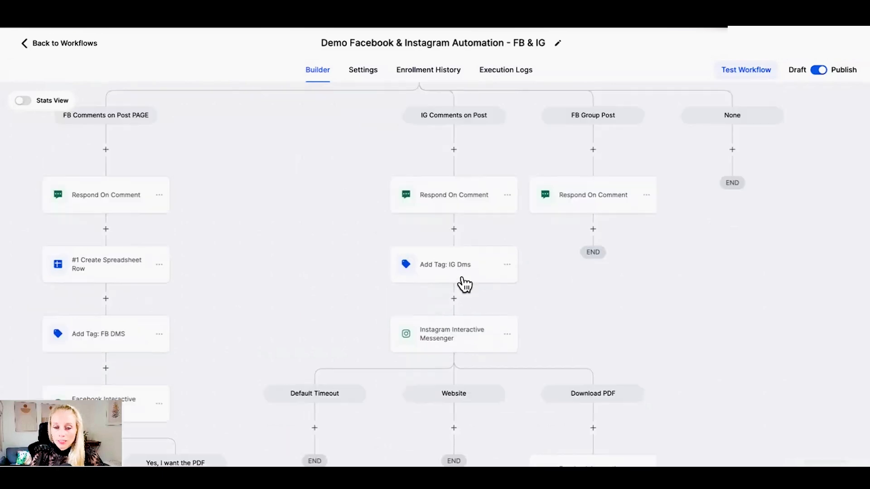
scroll(494, 303, down, 1)
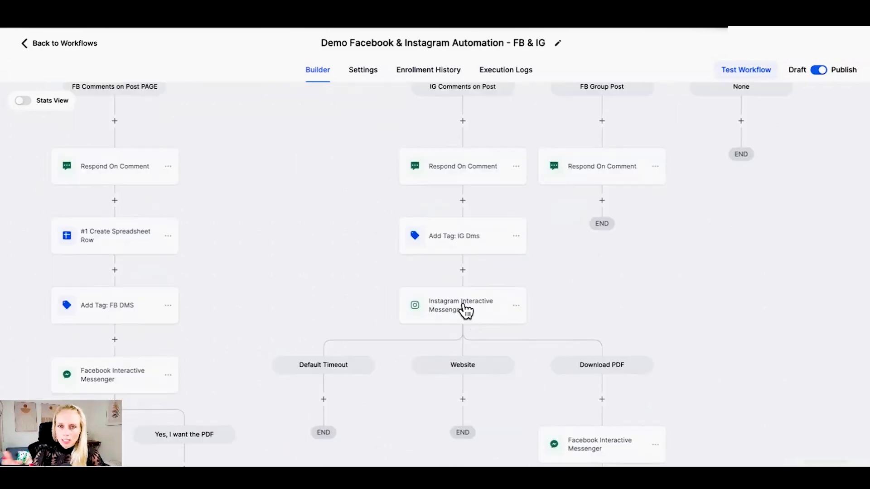
click(462, 271)
text(insta)
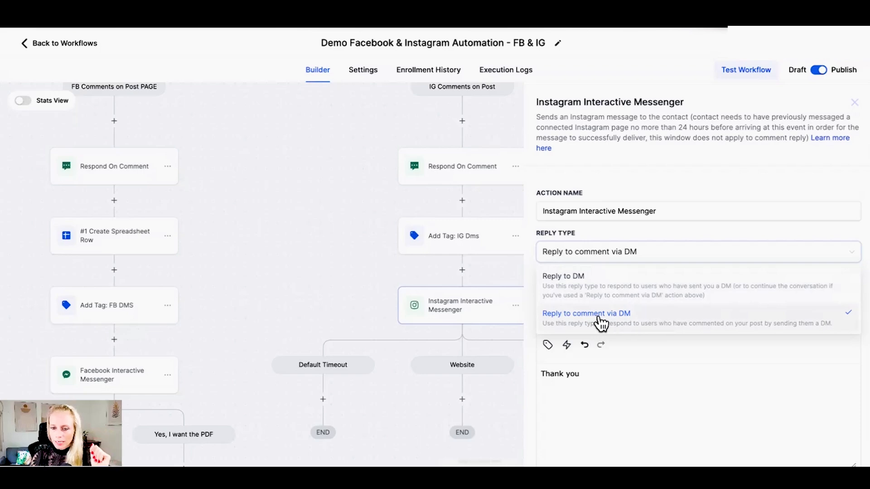
click(600, 324)
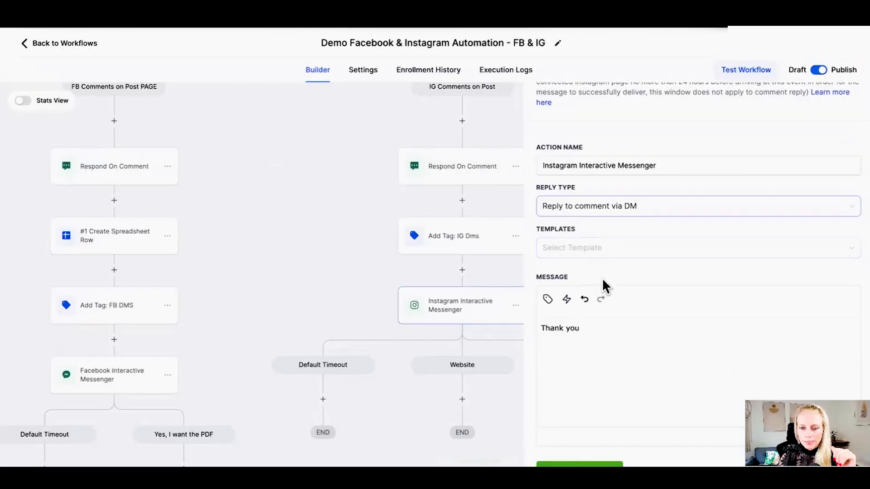
Step: Write the direct message as "Thank you for your comment, {{contact.first_name}}." using the contact's first-name custom value
scroll(602, 278, down, 2)
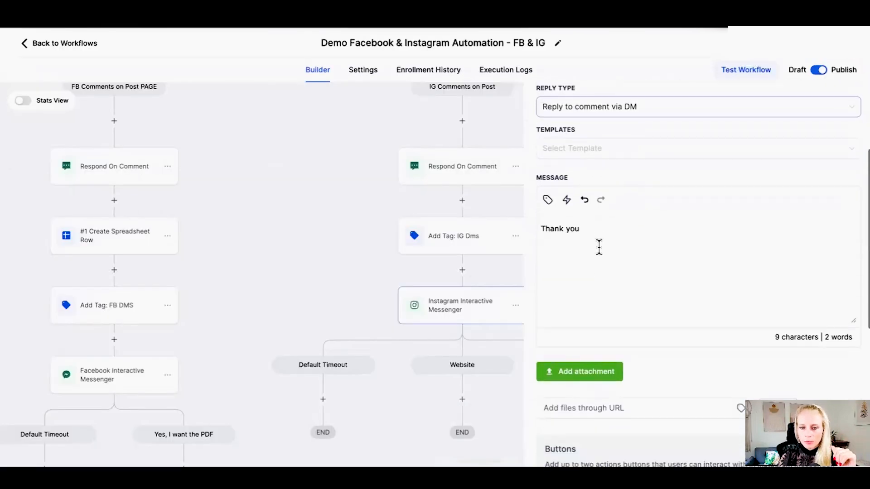
text(,)
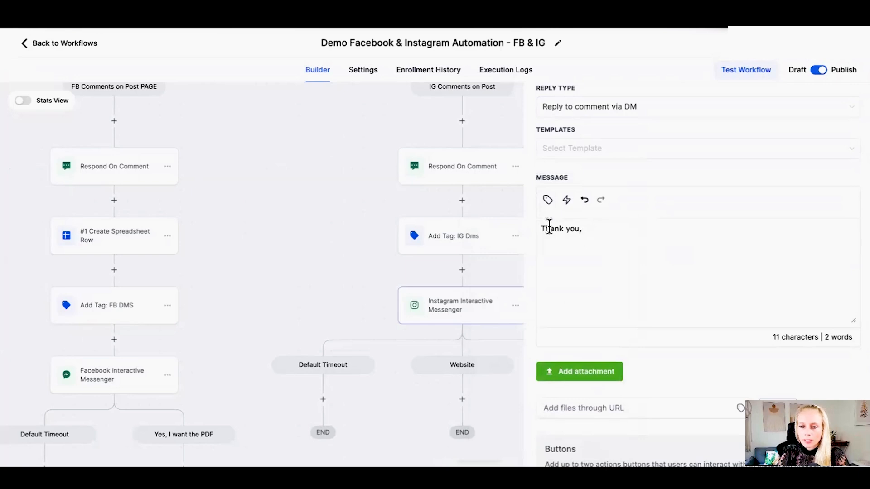
click(548, 202)
click(538, 288)
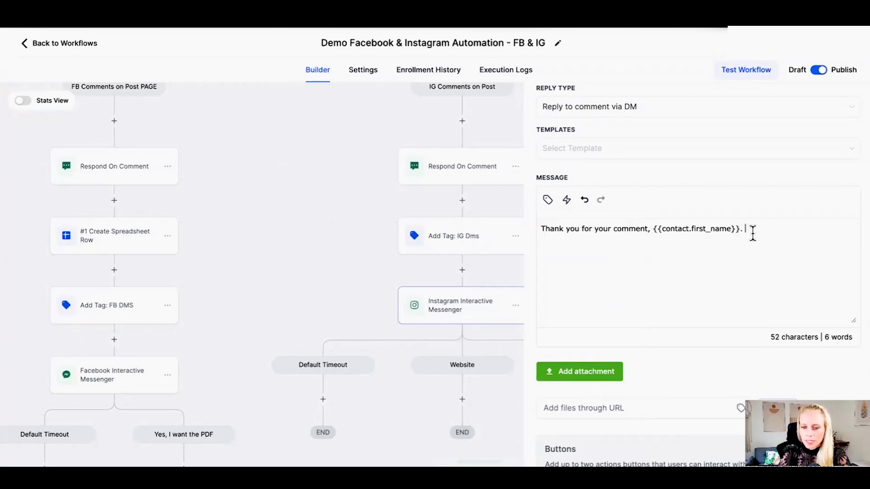
Step: Open the account's media library and copy the link of the image "free funnel.jpg"
scroll(652, 283, down, 2)
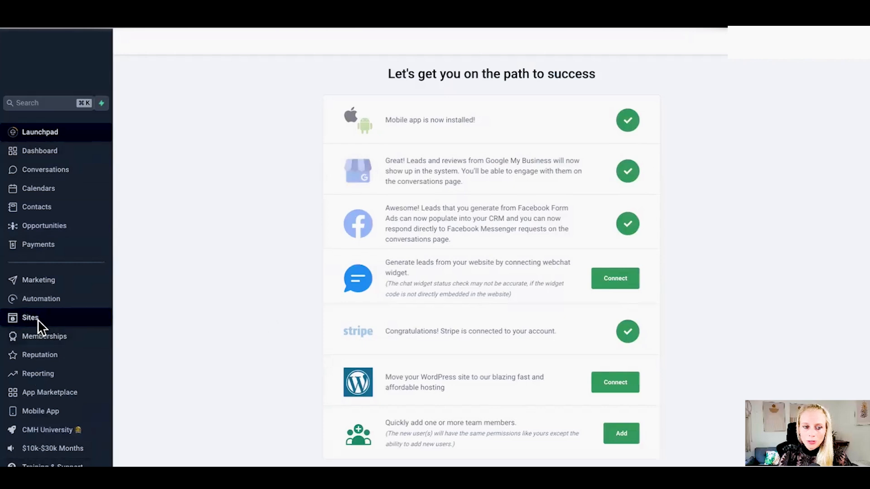
click(38, 321)
click(566, 64)
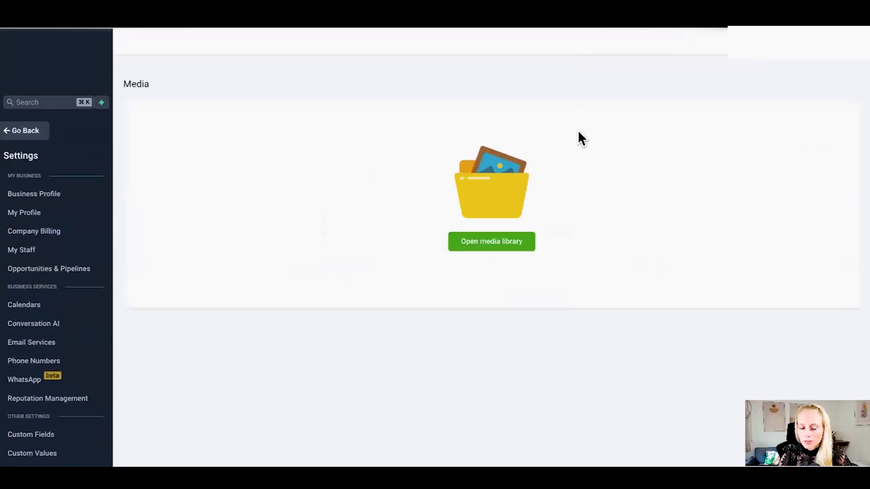
click(485, 249)
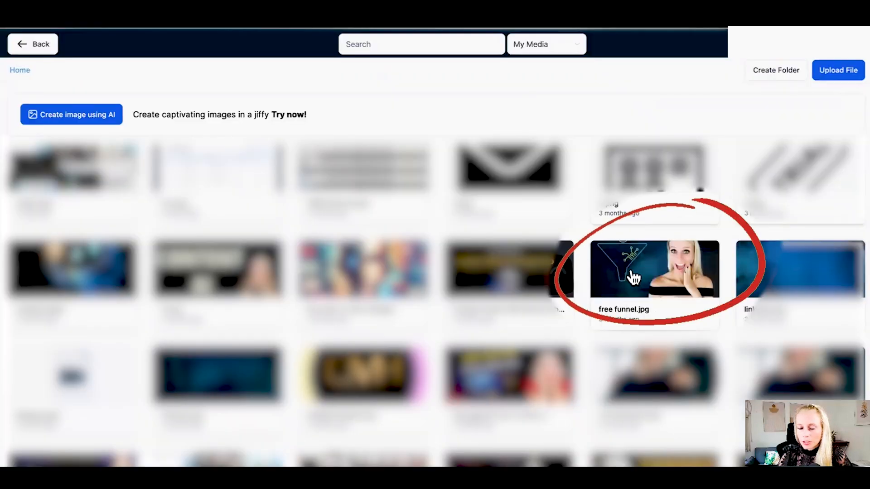
right_click(629, 267)
click(642, 269)
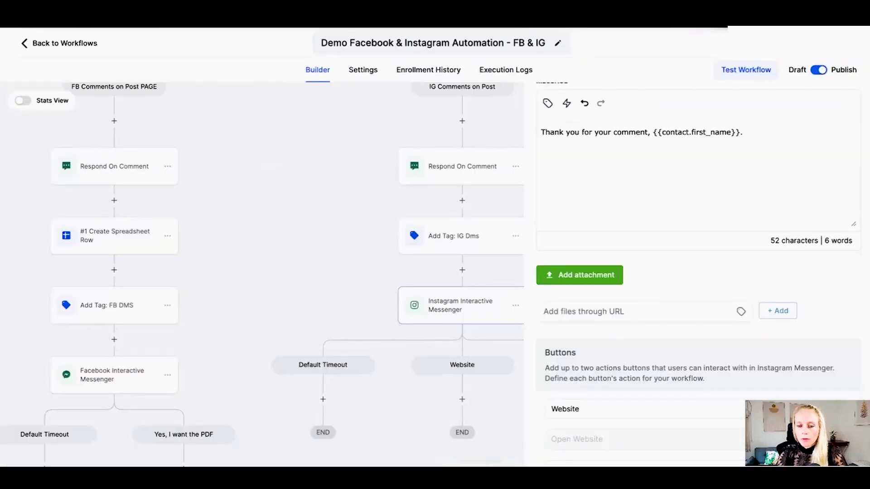
Step: Attach the copied image to the Instagram message through its URL
click(566, 311)
key(ctrl+v)
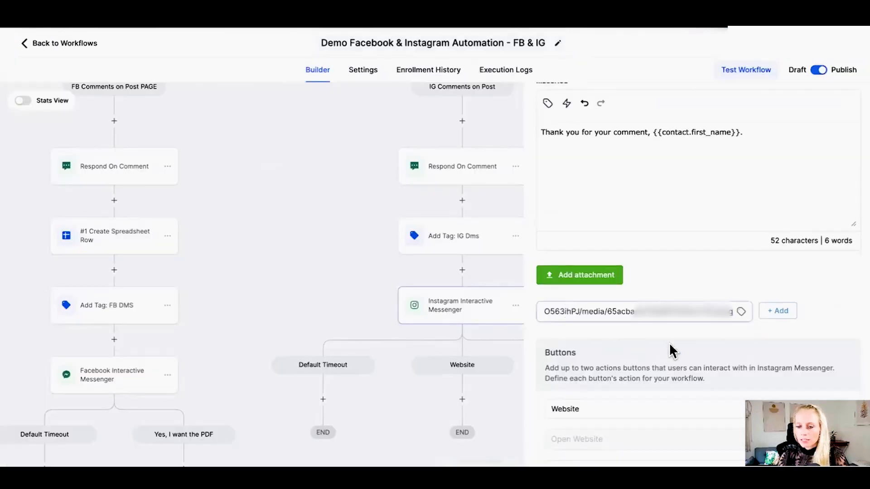
click(775, 312)
scroll(678, 355, up, 1)
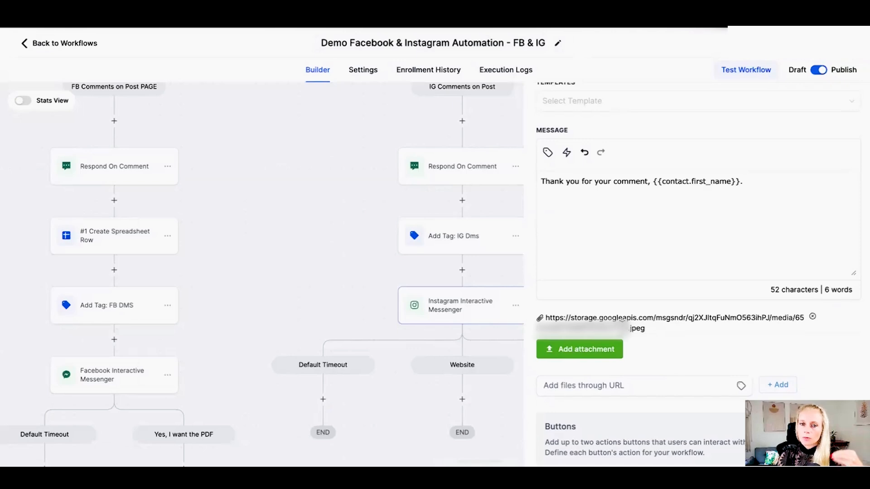
Step: Rename the message's Download PDF button as "Download Videos" and select its entire website address
scroll(693, 355, down, 5)
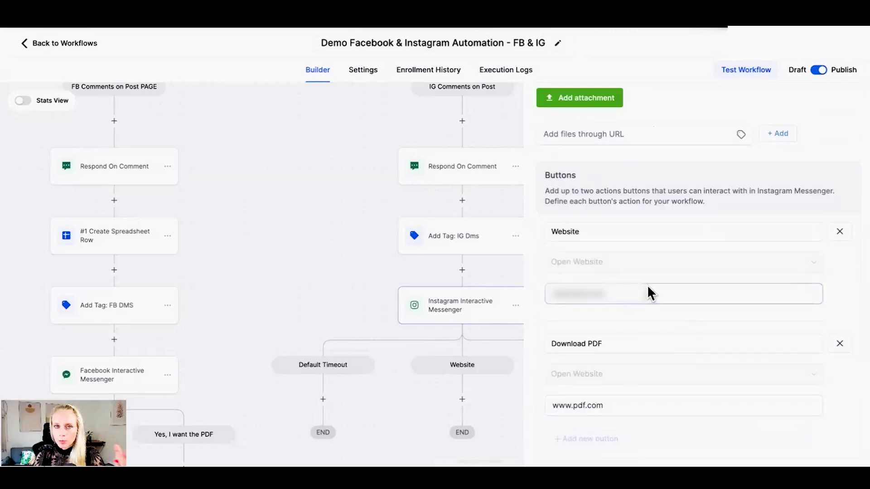
scroll(647, 284, down, 1)
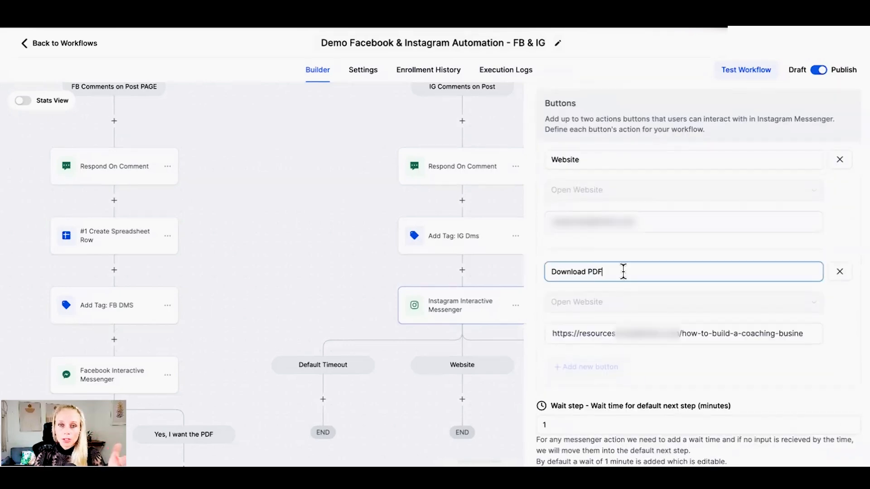
key(BackSpace)
key(BackSpace)
key(BackSpace)
text(Videos)
click(609, 333)
key(ctrl+a)
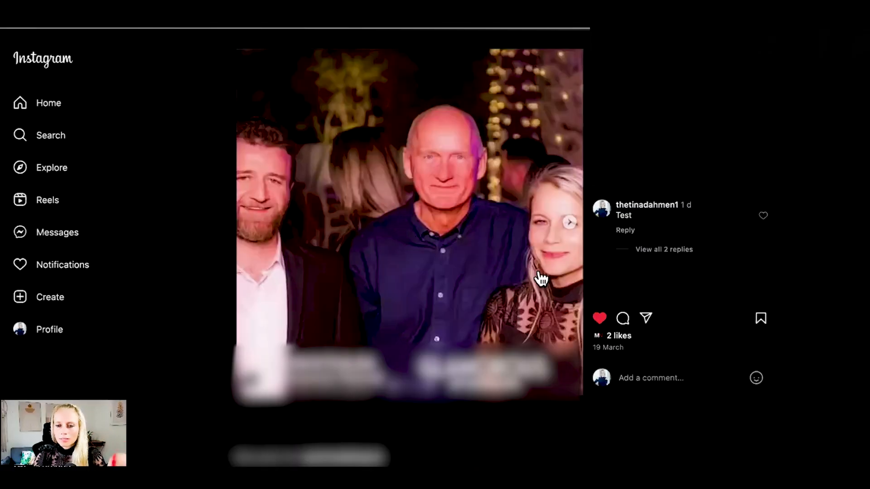
Step: Post the comment "me" on the Instagram post to trigger the automation
click(653, 377)
text(me)
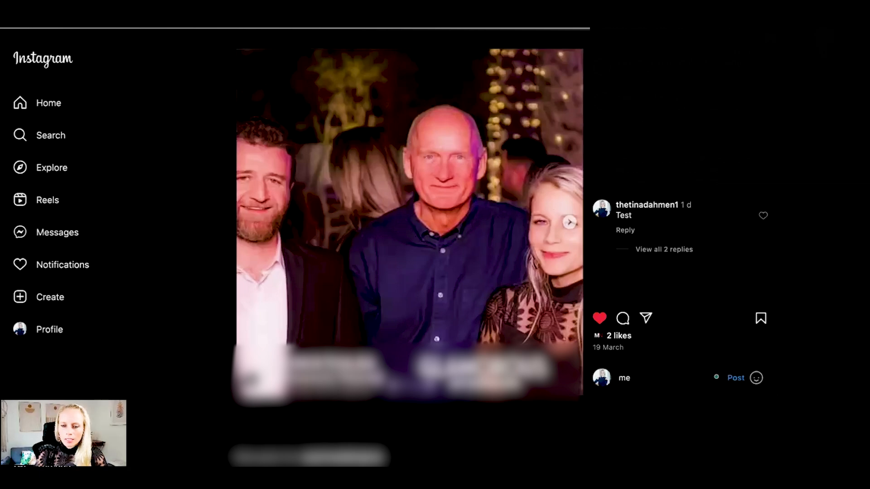
key(Return)
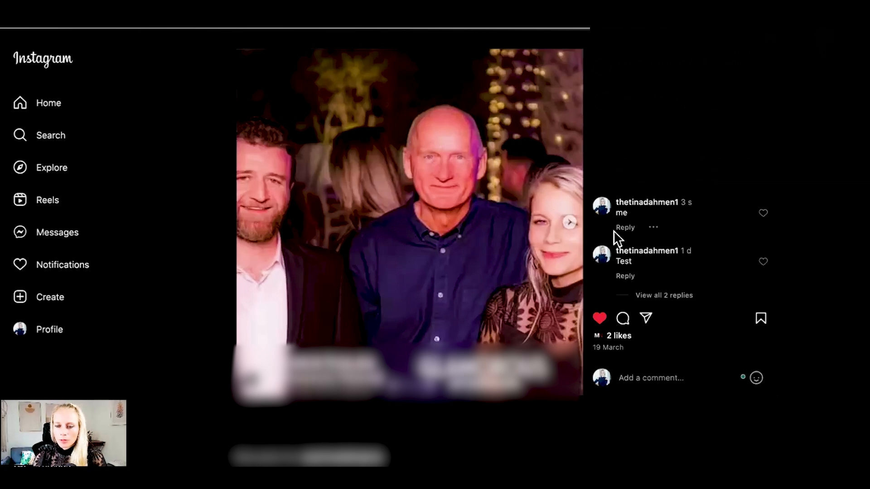
Step: Expand the replies under the Instagram comments, examine the automatic reply to "me", and open the direct messages
click(676, 297)
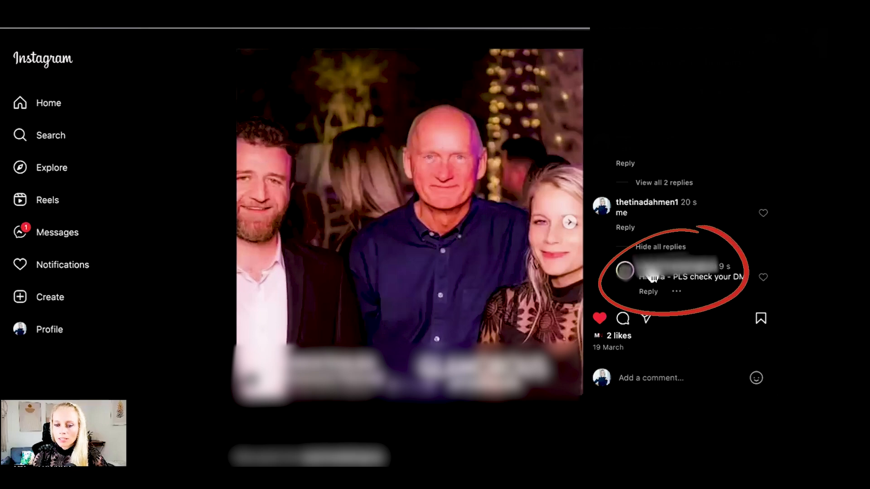
scroll(681, 281, down, 1)
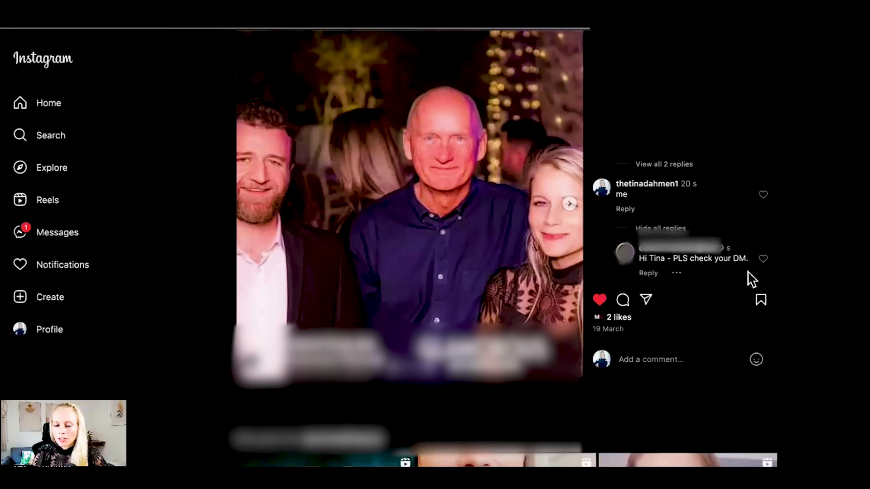
scroll(714, 277, up, 1)
scroll(714, 278, down, 1)
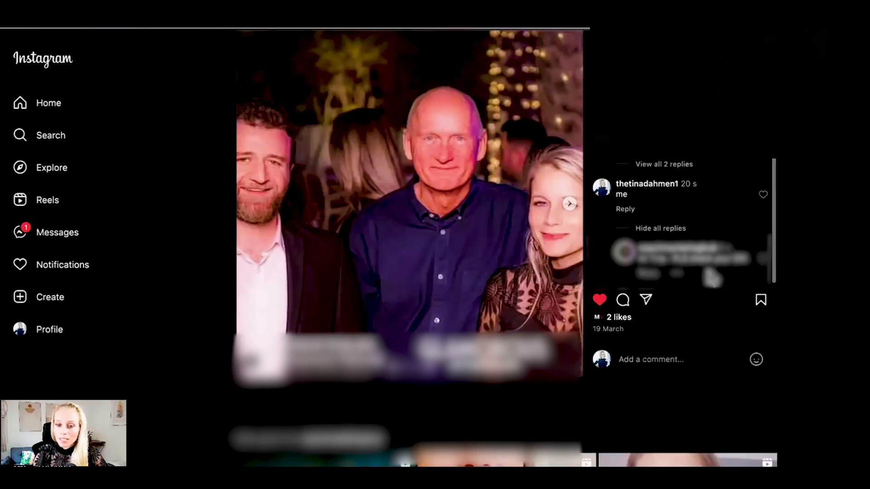
click(54, 237)
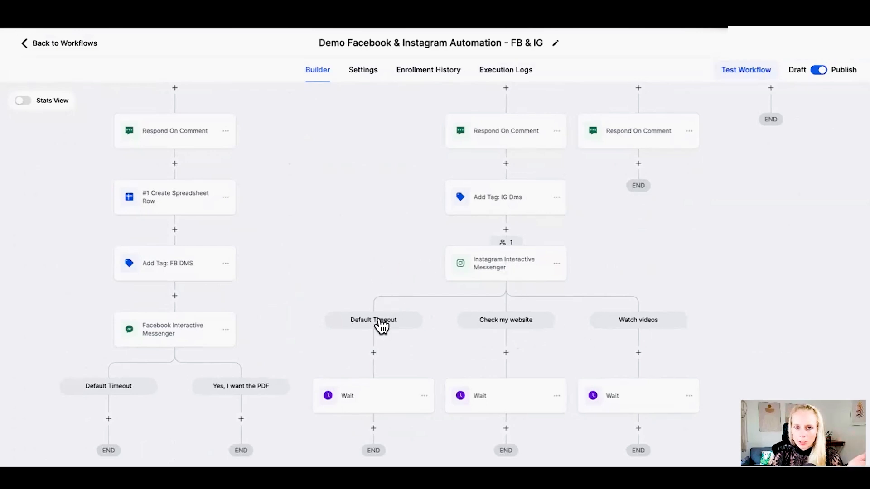
Step: Test the workflow's Facebook page trigger by commenting "me" on the page's "Buy NOW pay LATER options" post
click(370, 77)
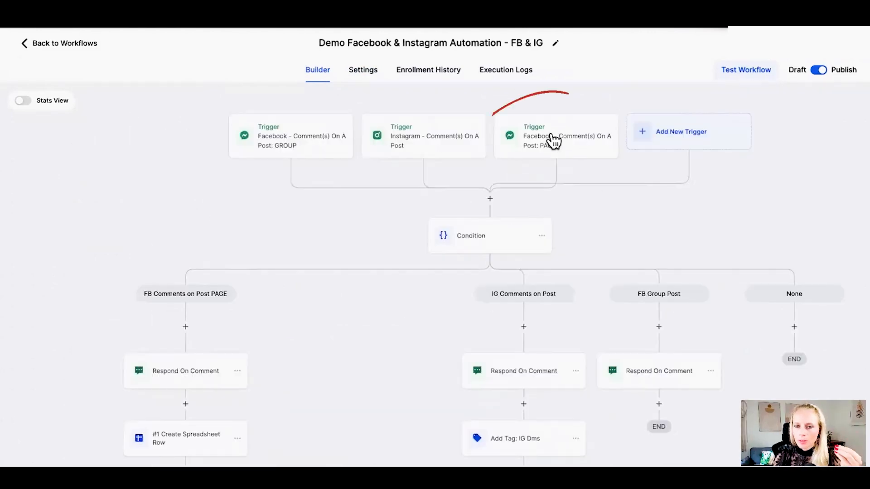
click(554, 145)
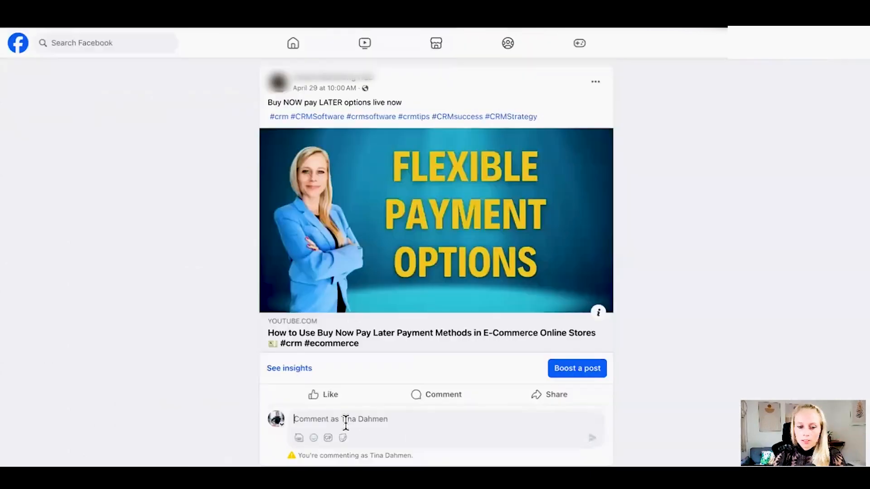
text(me)
key(Return)
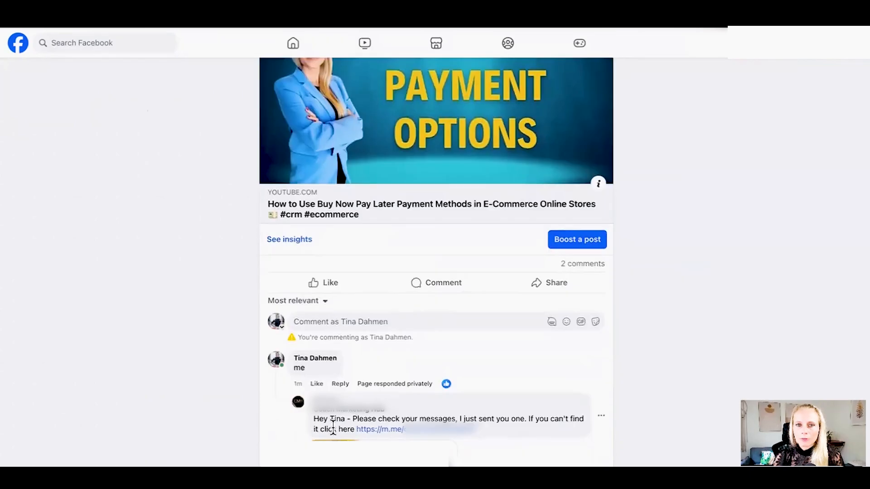
Step: Read the page's automatic reply, open the Messenger chat with the page, and answer with "Yes, I want the PDF"
drag(312, 421, 531, 434)
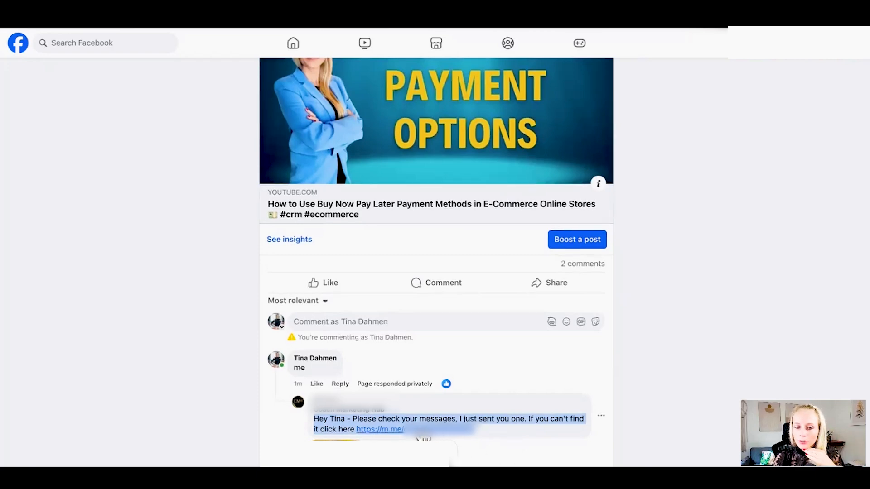
click(422, 437)
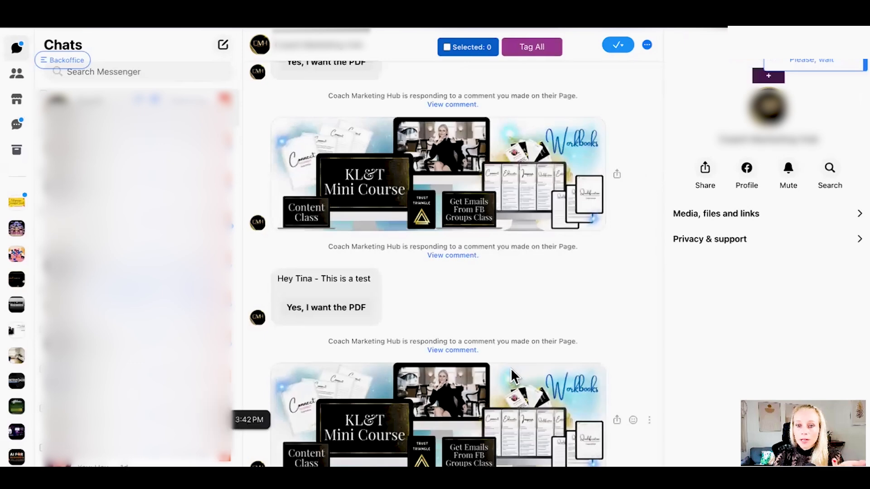
scroll(511, 369, down, 1)
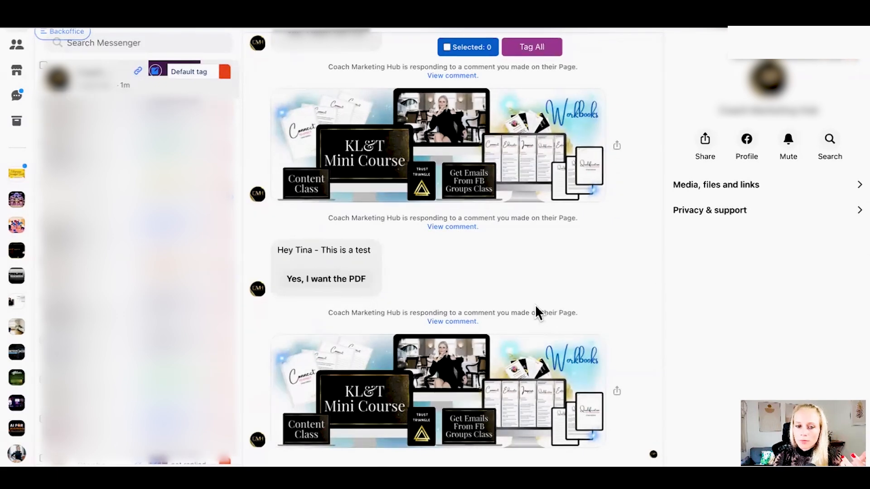
click(334, 285)
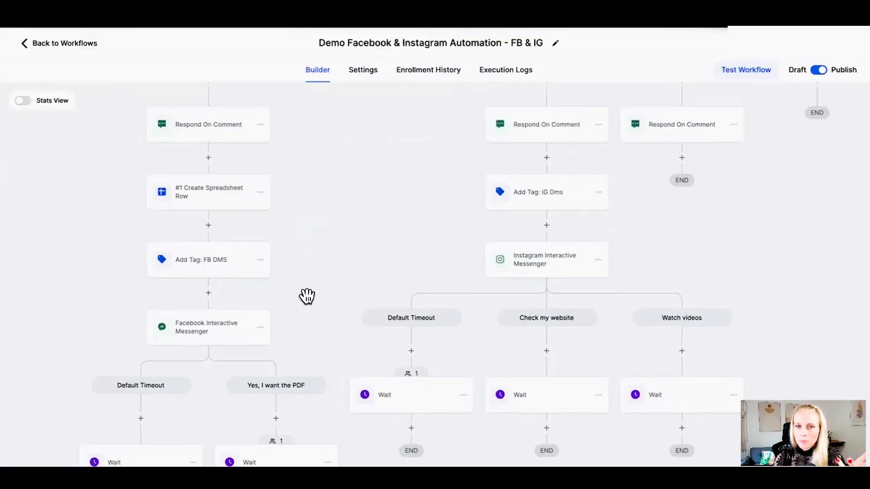
Step: Add a Facebook Interactive Messenger action after the Wait in the "Yes, I want the PDF" branch, with reply type Reply to DM
scroll(307, 295, down, 1)
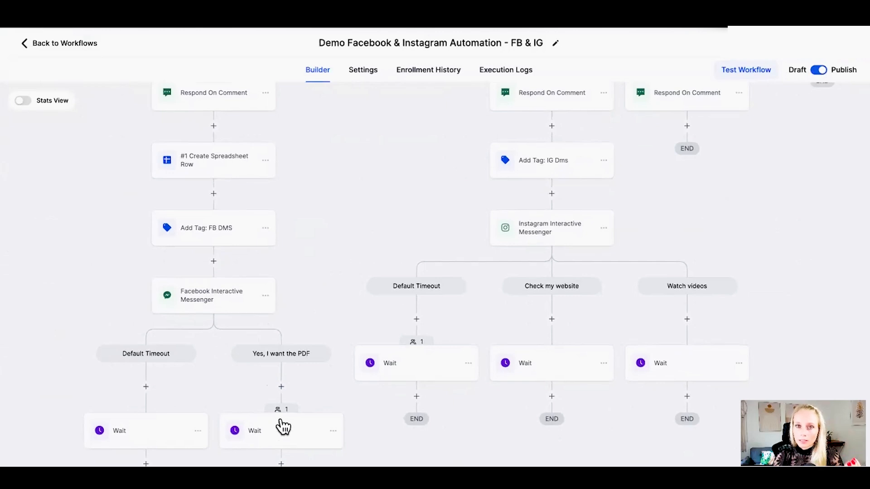
scroll(285, 425, down, 3)
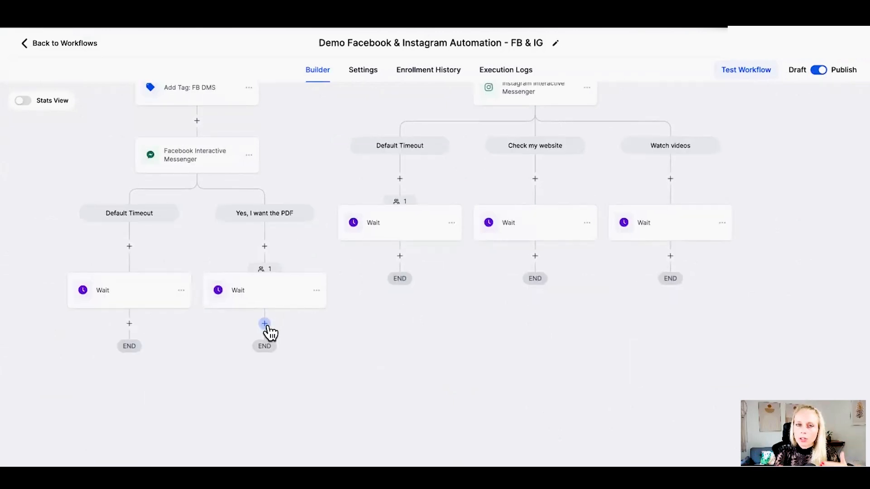
drag(289, 348, 362, 371)
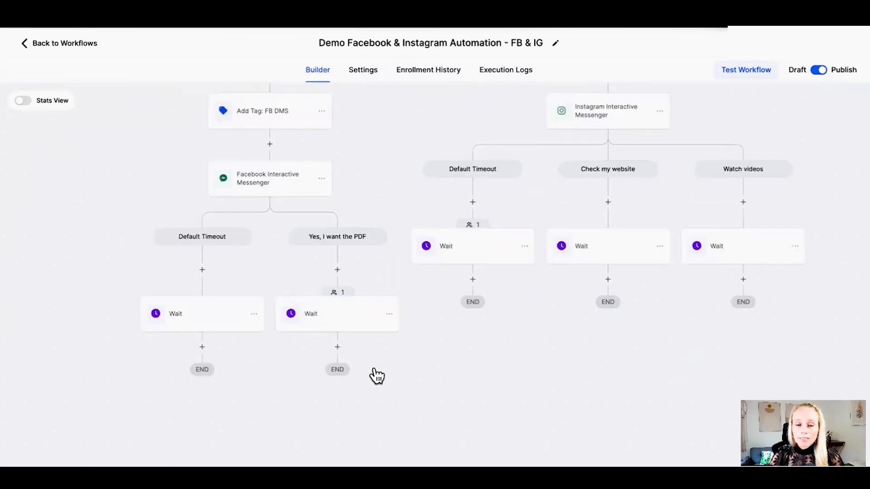
click(337, 347)
text(repl)
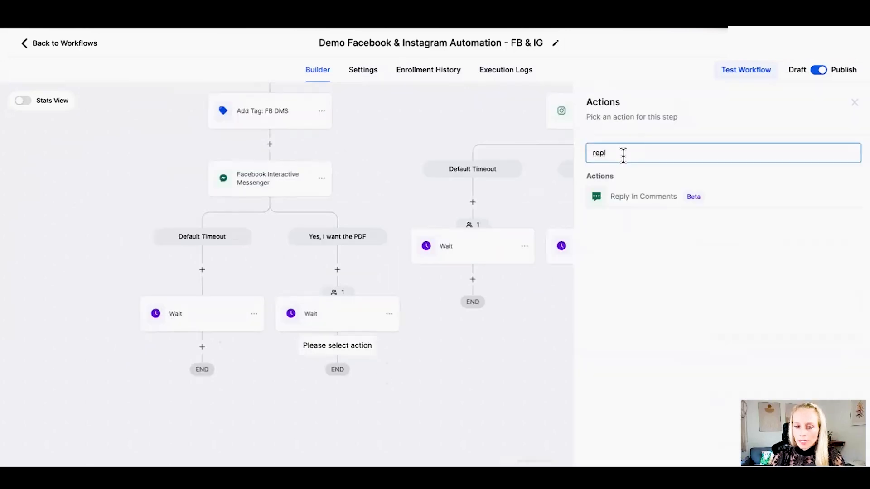
click(639, 198)
click(676, 154)
text(face)
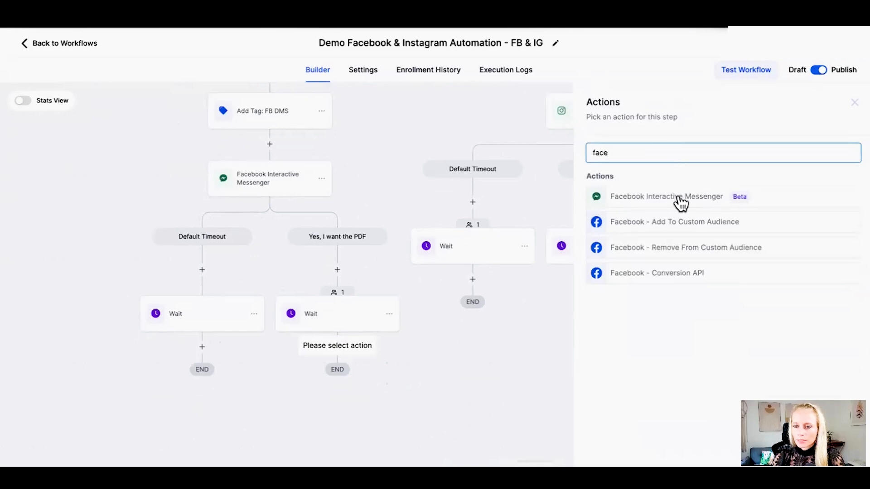
click(679, 198)
click(616, 252)
click(602, 286)
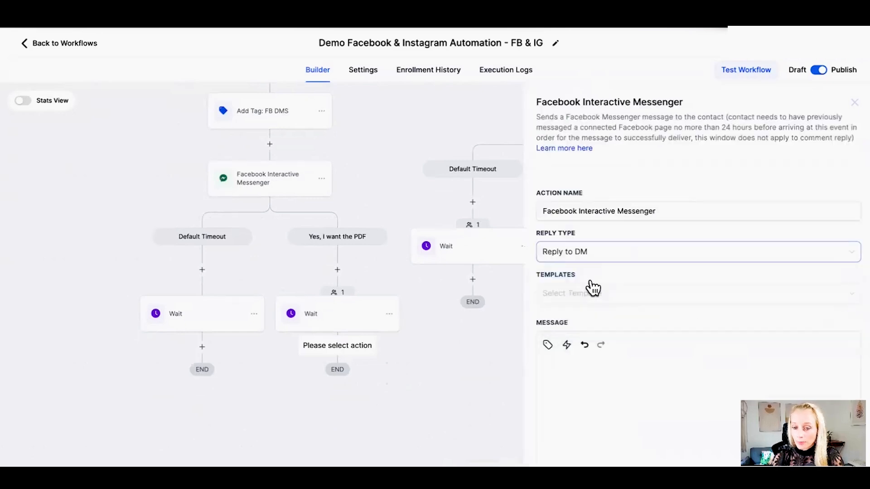
Step: Write "Reply to DM action" as the message of the new Facebook Interactive Messenger action
click(604, 388)
text(Reply to DM action)
scroll(603, 391, down, 3)
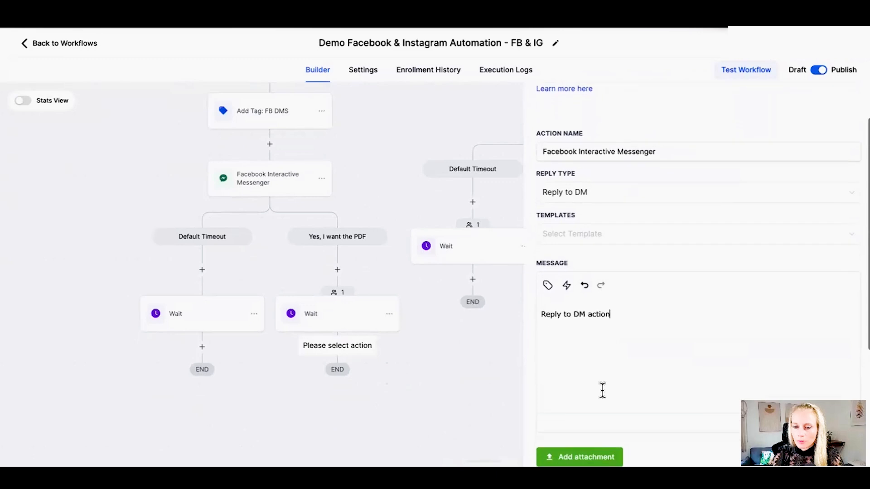
Step: Name the message's button "Call me" and set its condition to Call Number
scroll(685, 388, down, 5)
click(610, 299)
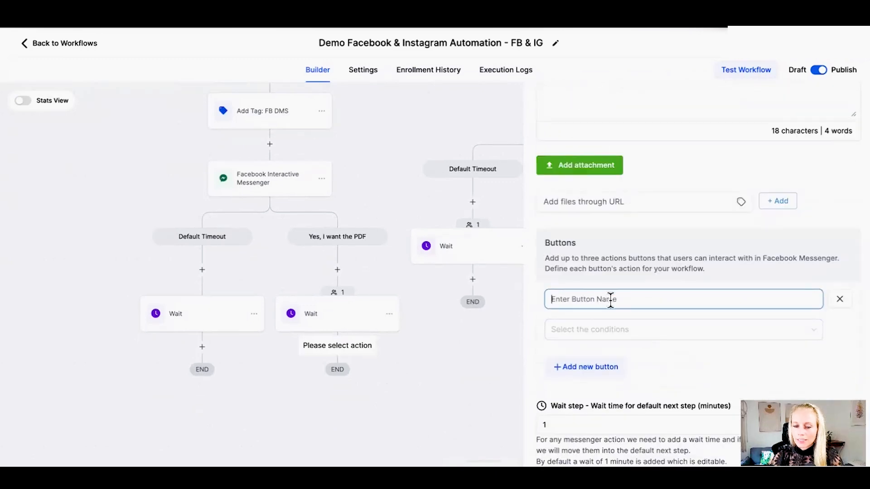
text(Call me)
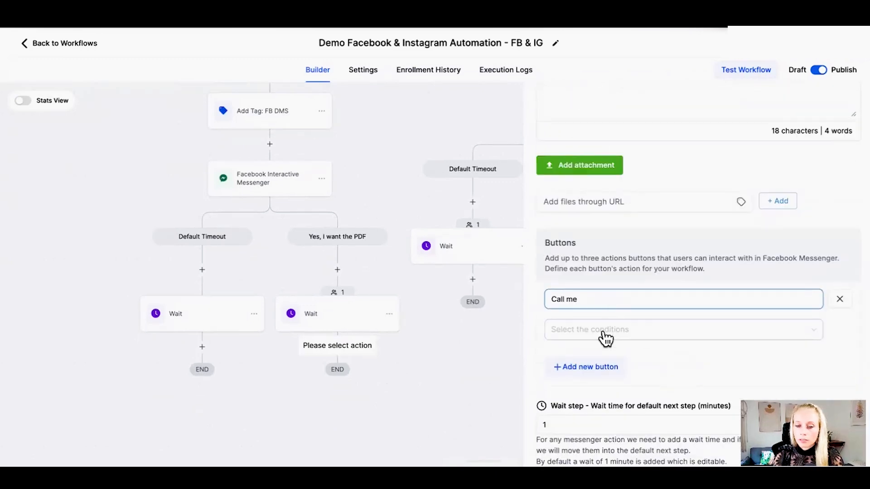
click(608, 338)
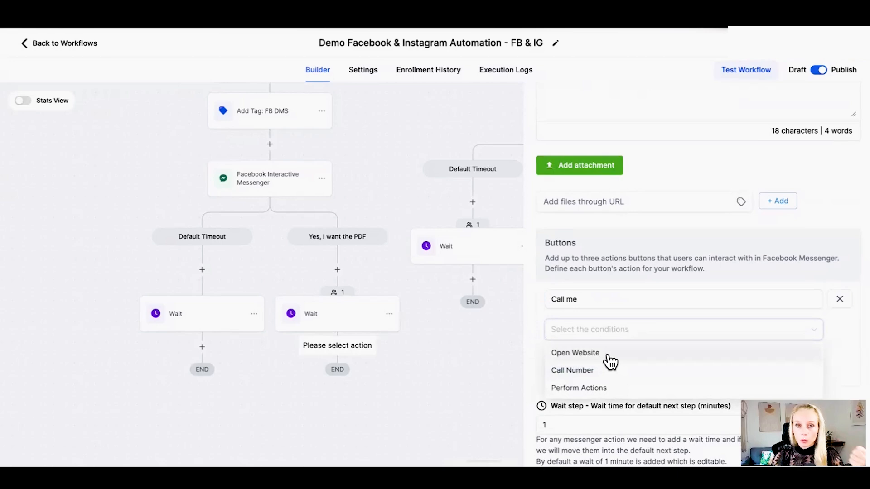
click(613, 378)
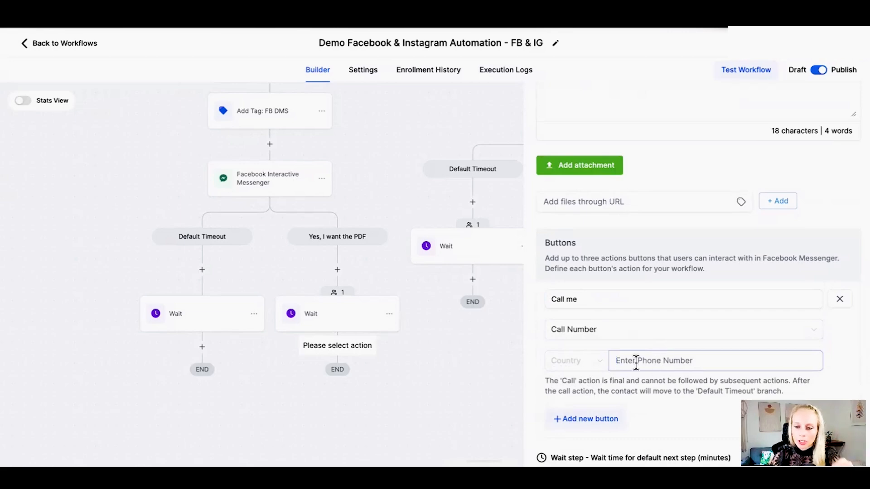
scroll(648, 383, down, 1)
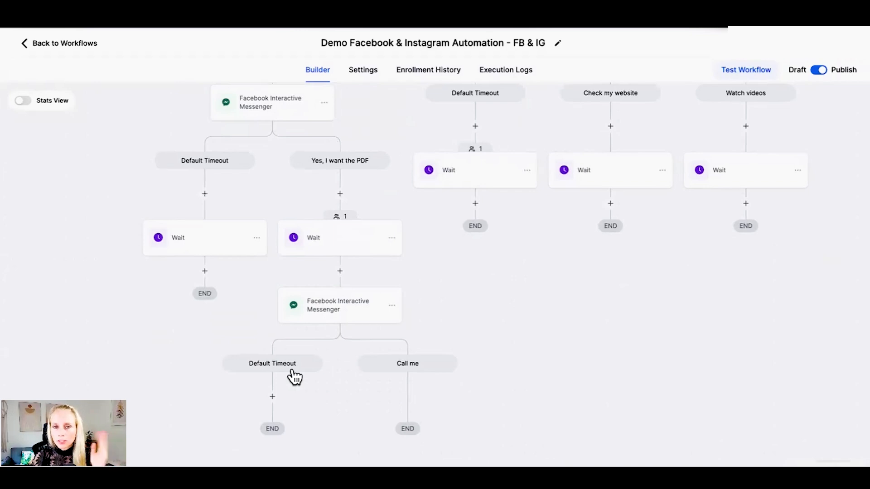
click(289, 132)
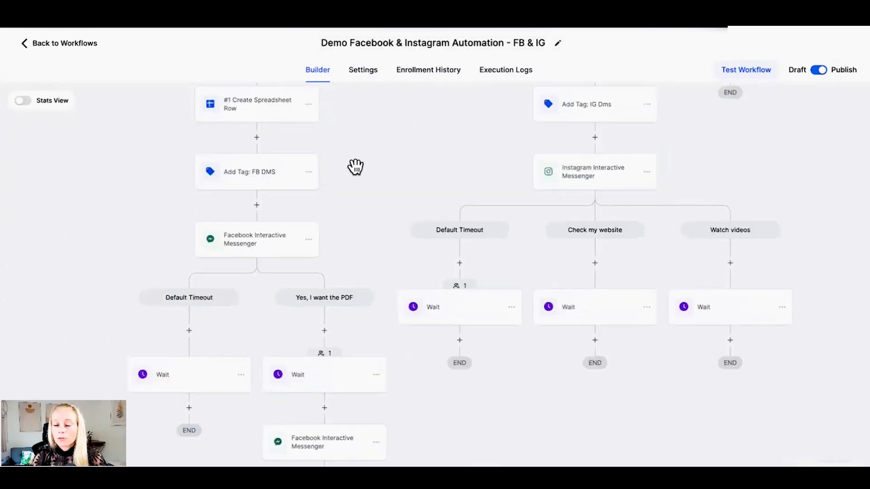
drag(355, 166, 370, 312)
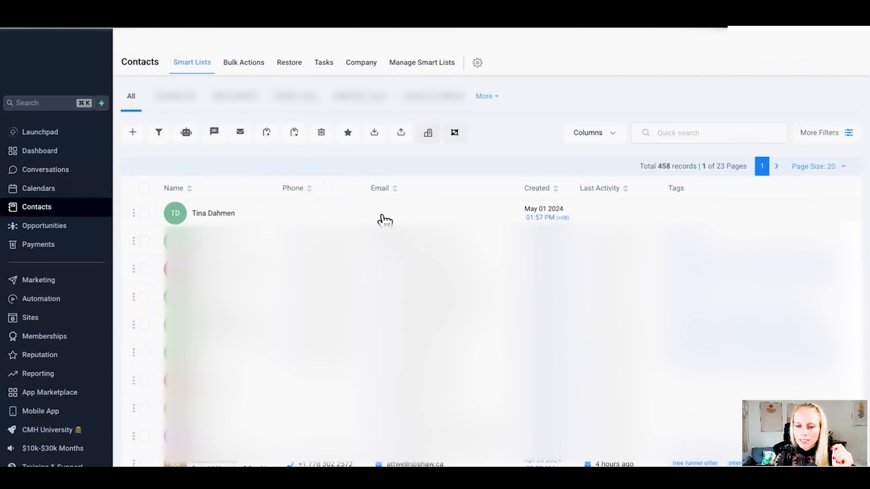
Step: Open the commenter's record in Contacts and send the FB Messenger DM "how are you"
click(211, 214)
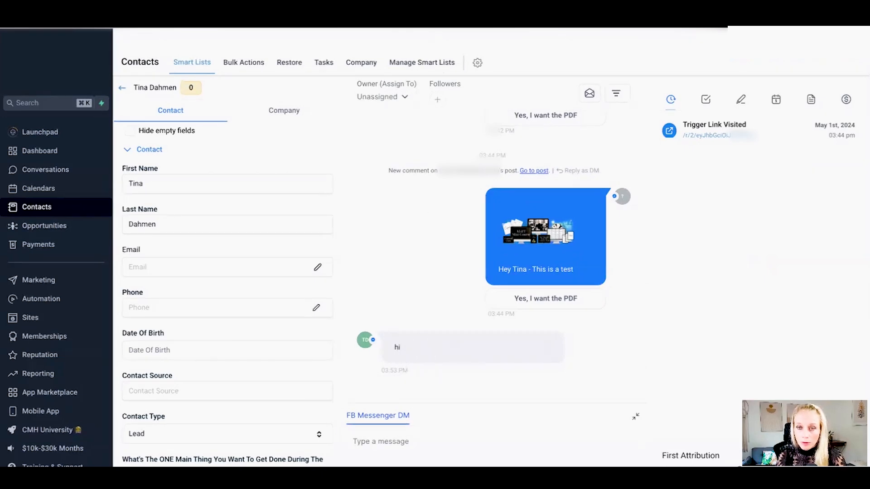
click(397, 442)
text(how are you)
key(Return)
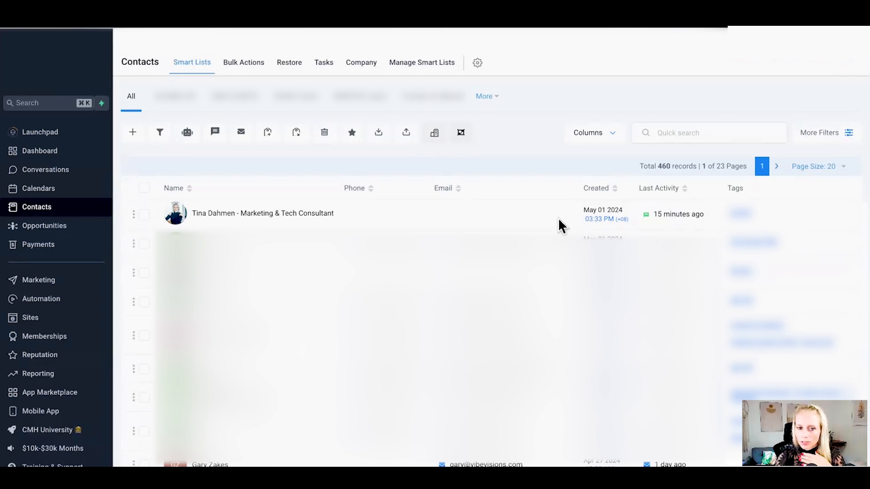
Step: Select all contact records across all pages and filter the contacts by the tag "fb dms"
click(144, 188)
click(270, 167)
click(846, 133)
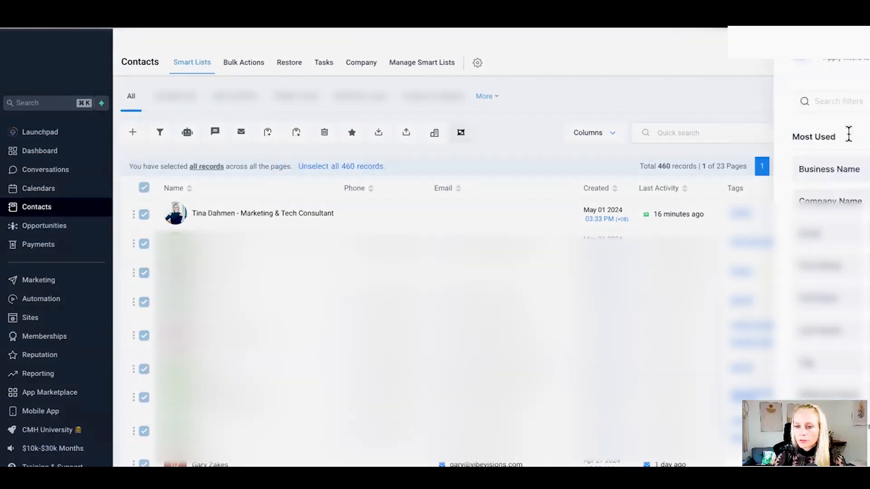
click(734, 103)
text(tag)
click(728, 173)
click(675, 177)
text(fb)
click(682, 212)
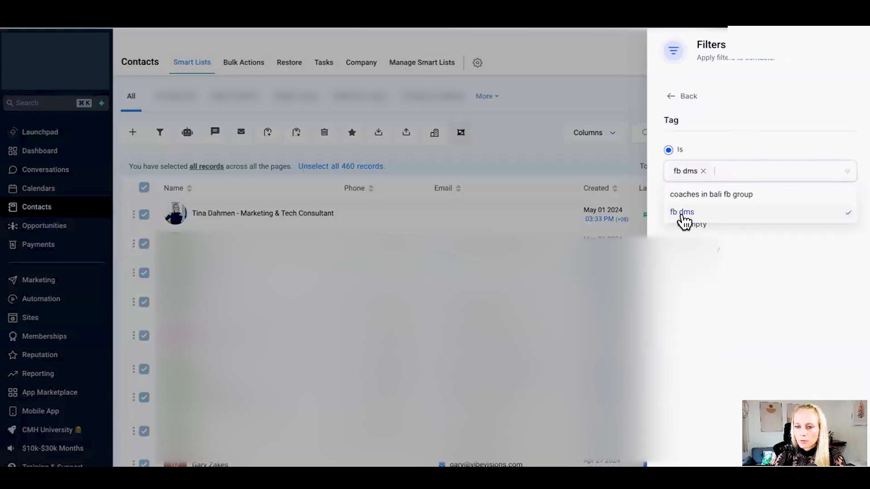
Step: Save the filtered contacts as a smart list named "FB DMs"
click(717, 145)
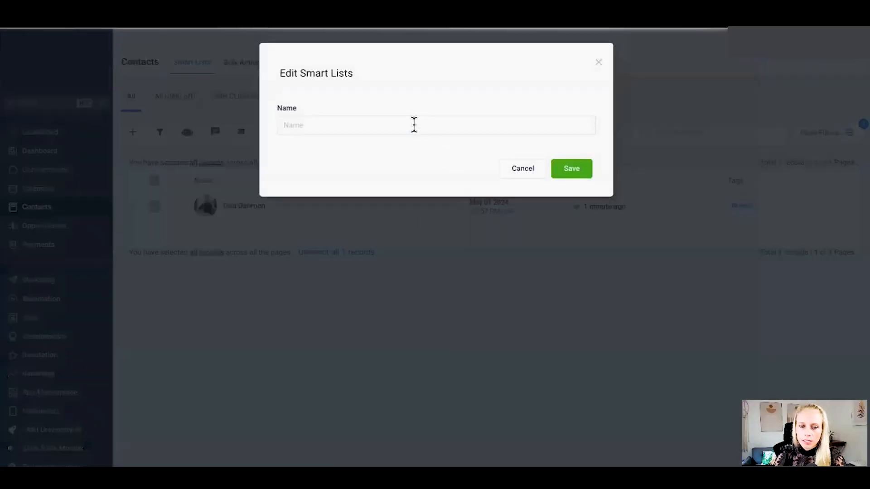
click(413, 124)
text(FB DMs)
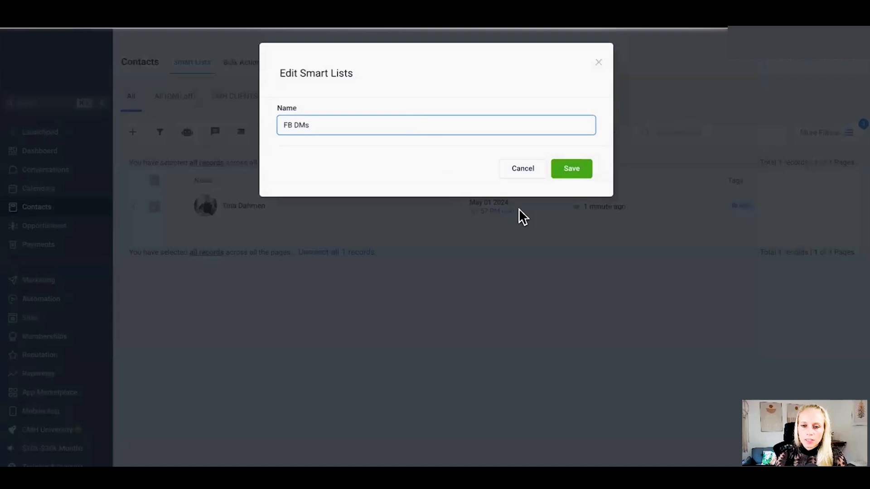
click(569, 178)
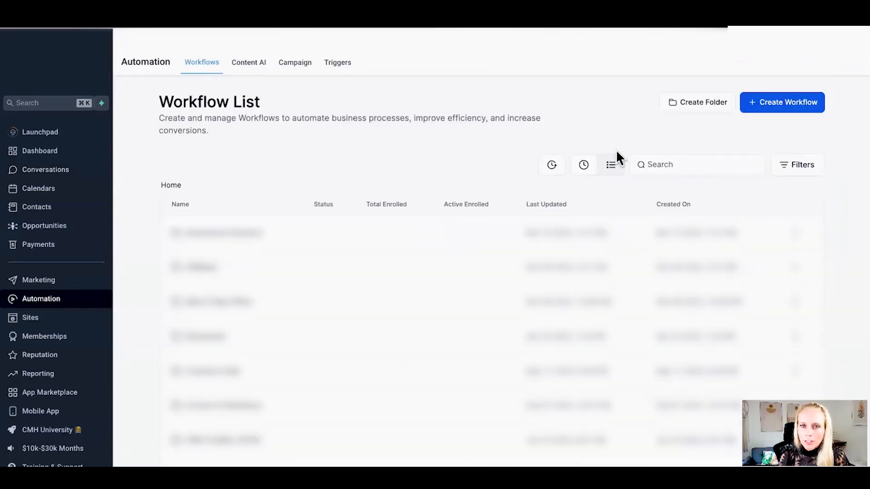
Step: Create a workflow from the "Facebook comments + Workflow AI" recipe and pick the Facebook page in its comment trigger
click(785, 109)
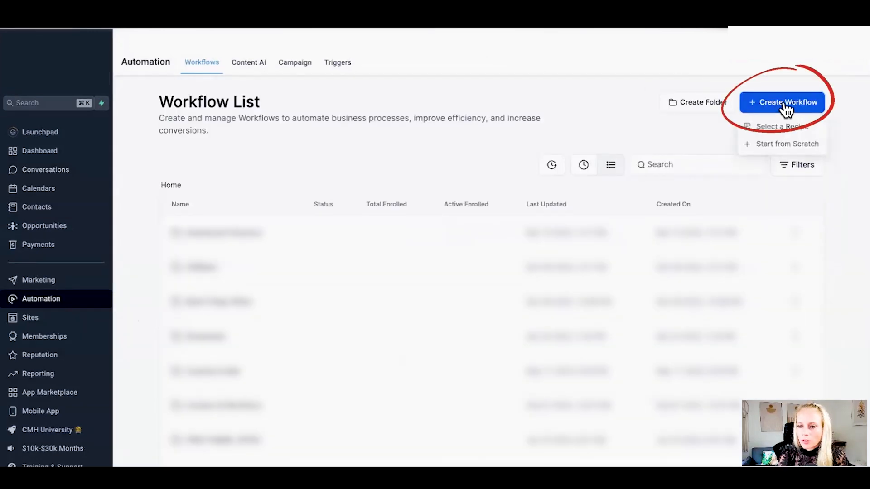
click(803, 131)
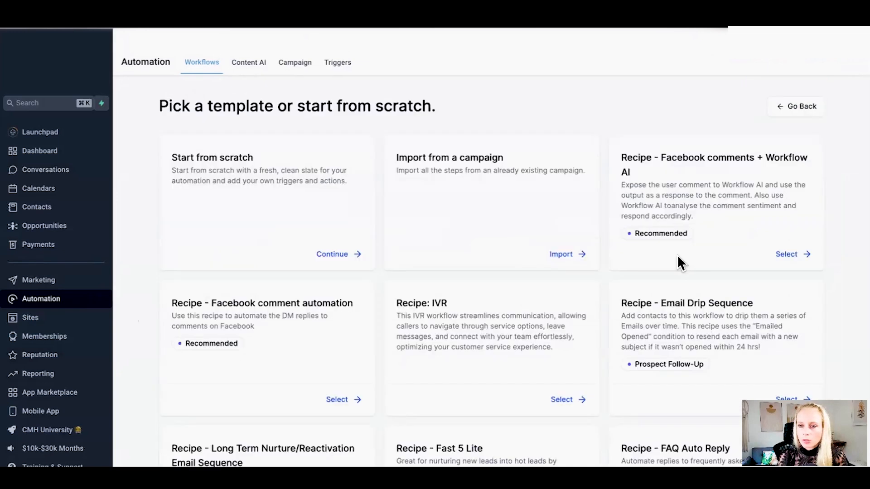
drag(637, 173, 657, 154)
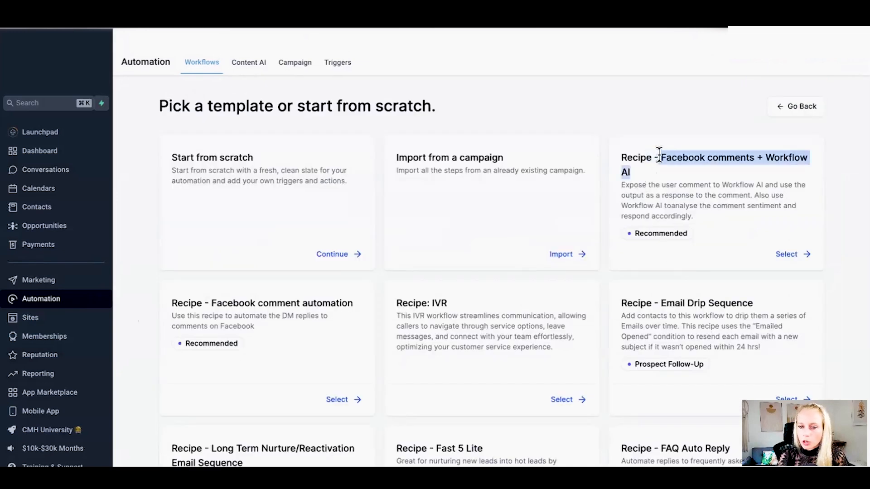
drag(354, 303, 213, 303)
click(791, 254)
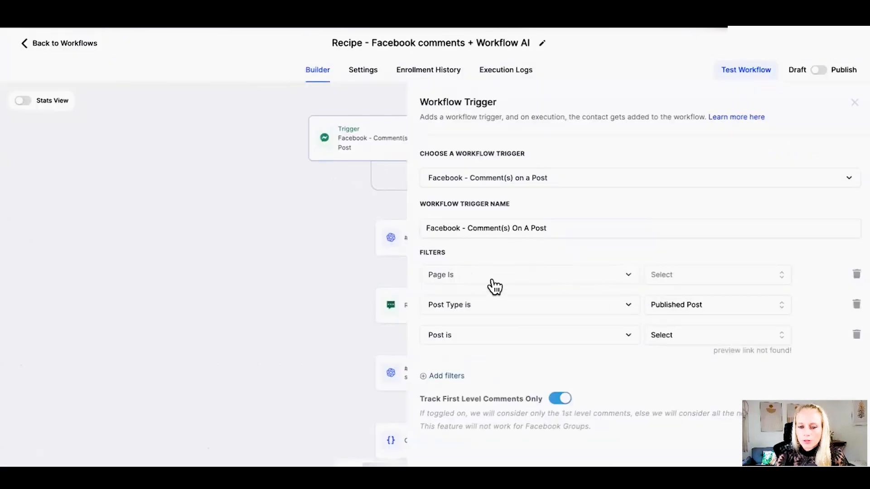
click(691, 277)
click(681, 315)
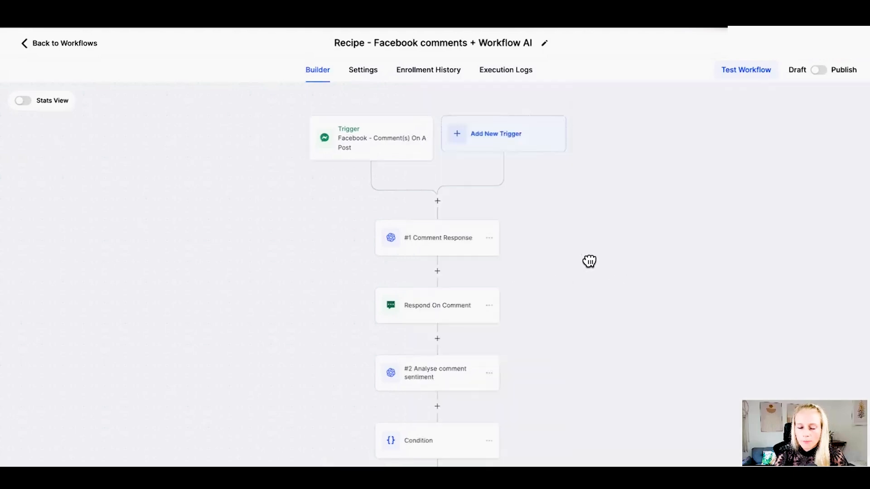
Step: Search the available actions for "gpt" at the insertion point above Comment Response
scroll(588, 261, down, 1)
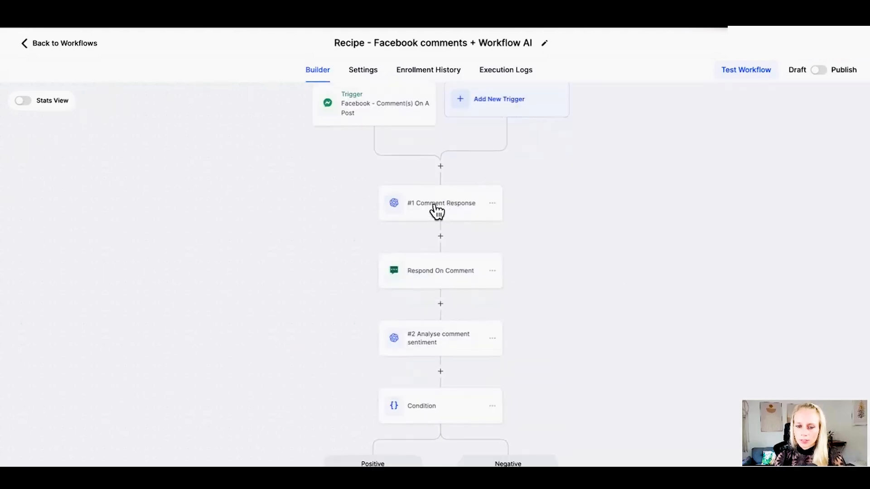
click(441, 167)
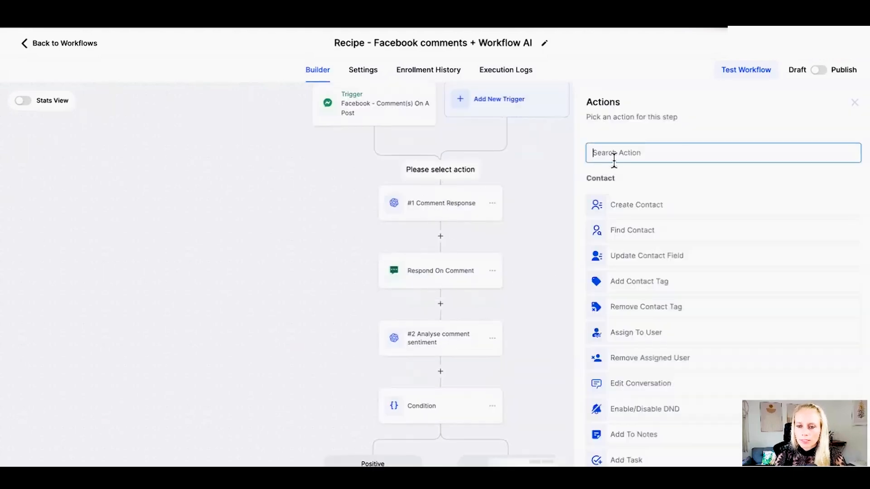
text(gpt)
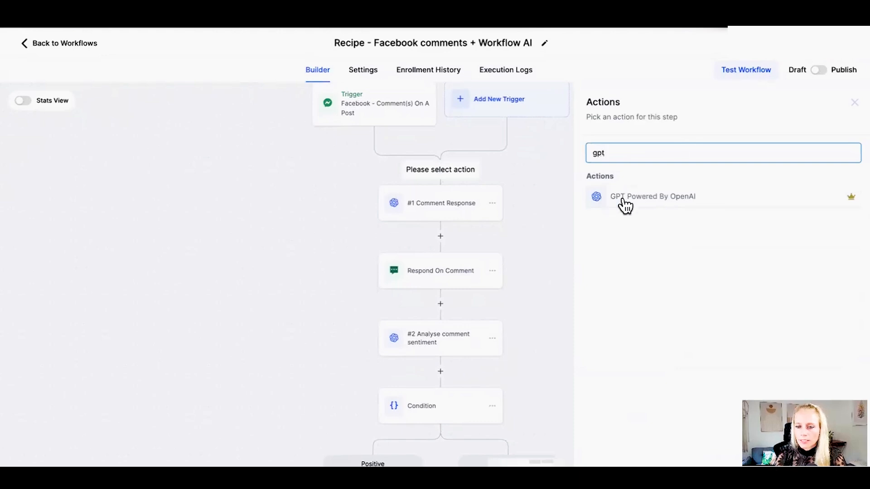
Step: Keep GPT-3.5 Turbo as the Comment Response action's model and read through the opening part of its prompt
click(695, 205)
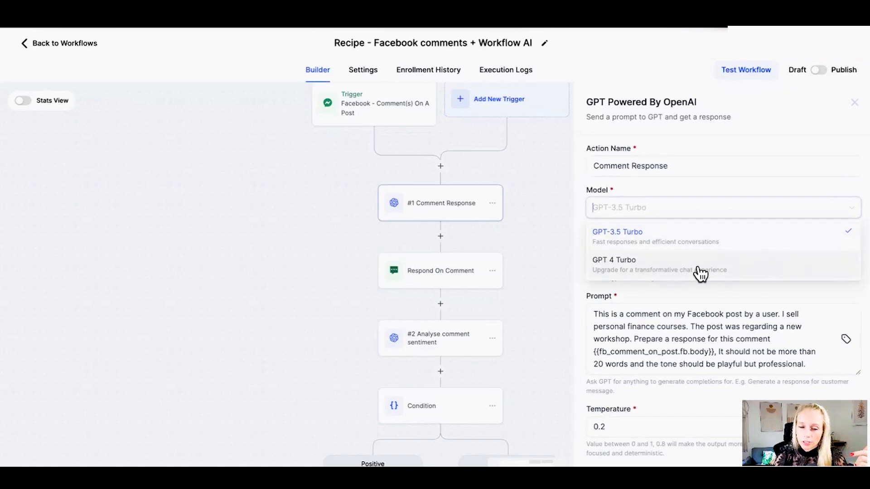
click(643, 237)
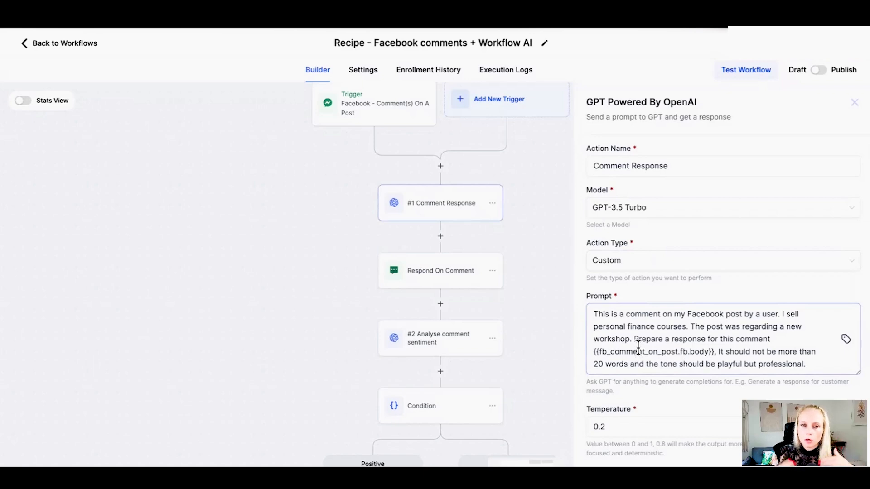
drag(594, 314, 780, 312)
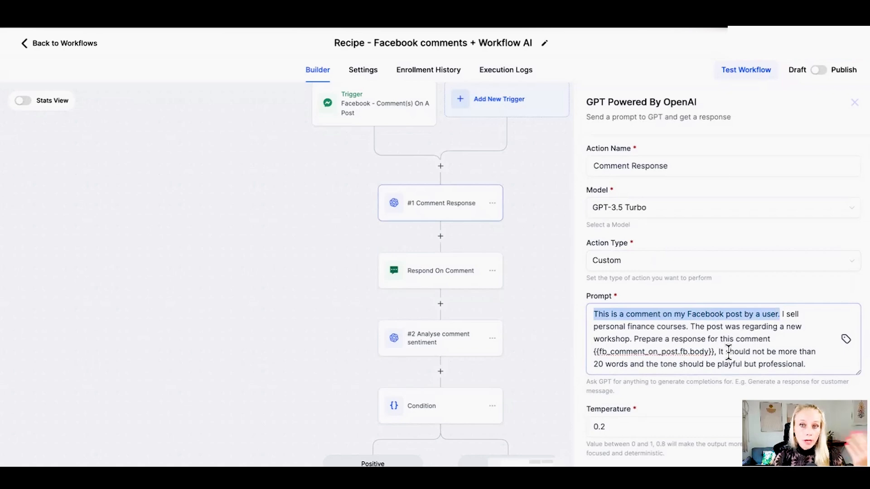
drag(781, 314, 635, 340)
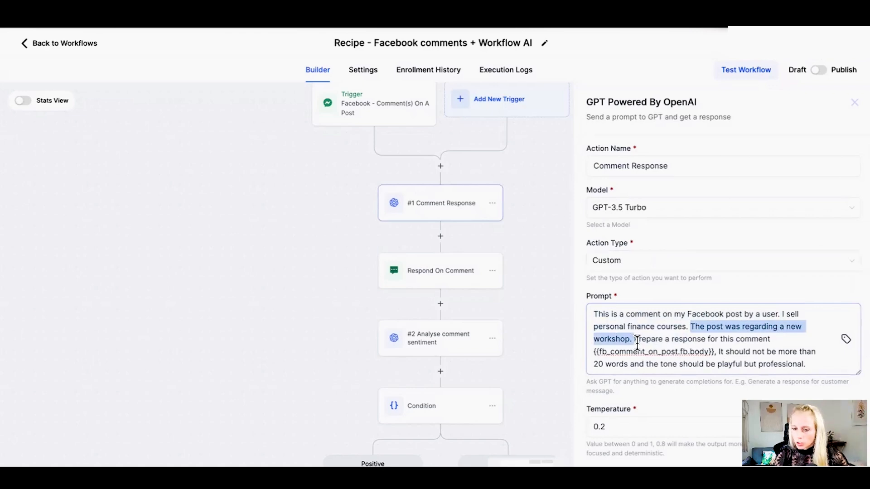
drag(633, 340, 593, 314)
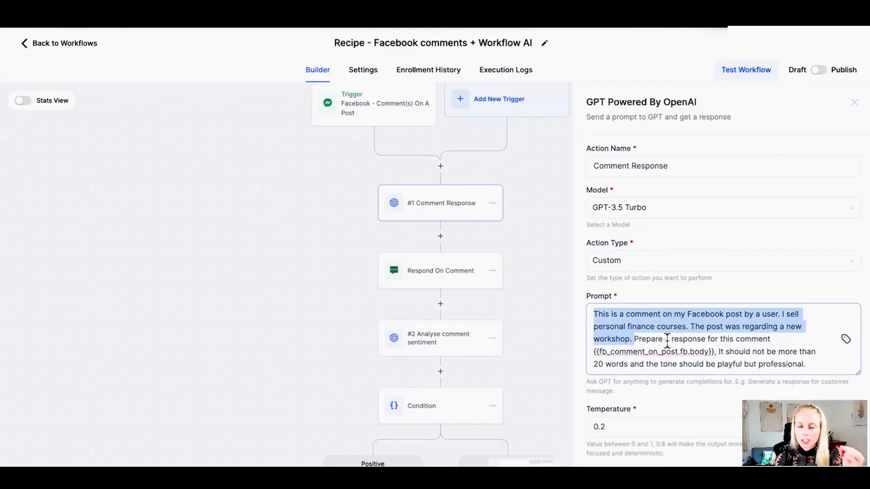
drag(634, 339, 771, 340)
drag(716, 351, 595, 351)
Step: Look up the Comment body value under Facebook - Comment(s) On A Post and review the prompt's length and tone instructions
click(846, 339)
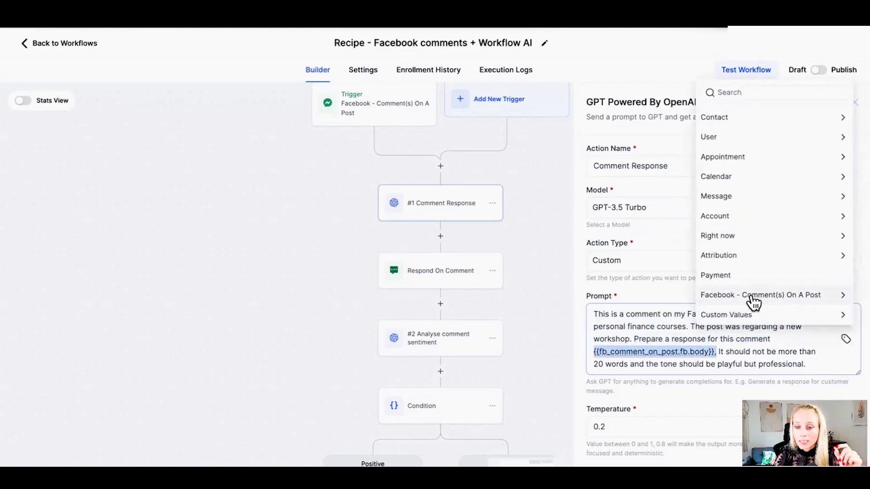
click(796, 301)
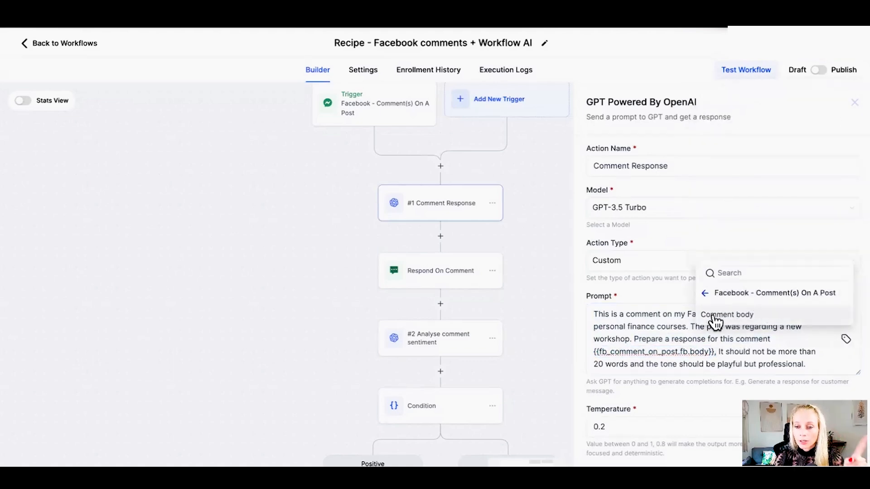
click(739, 320)
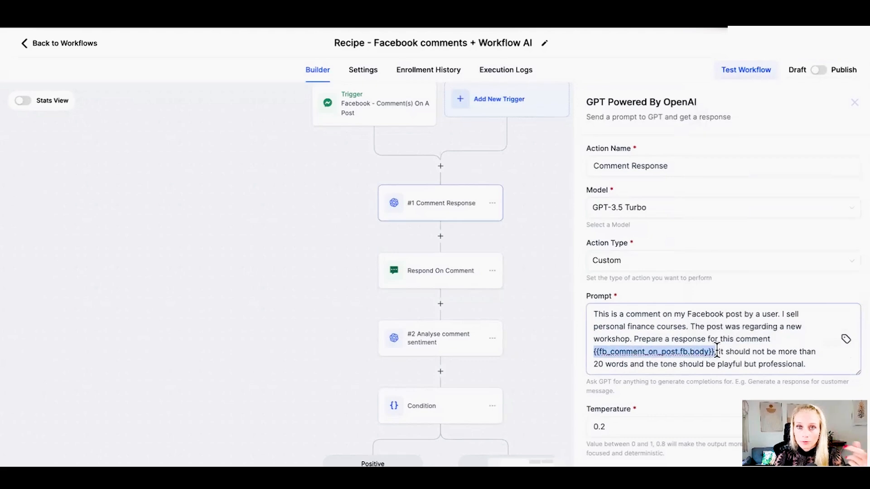
click(634, 341)
drag(635, 341, 815, 366)
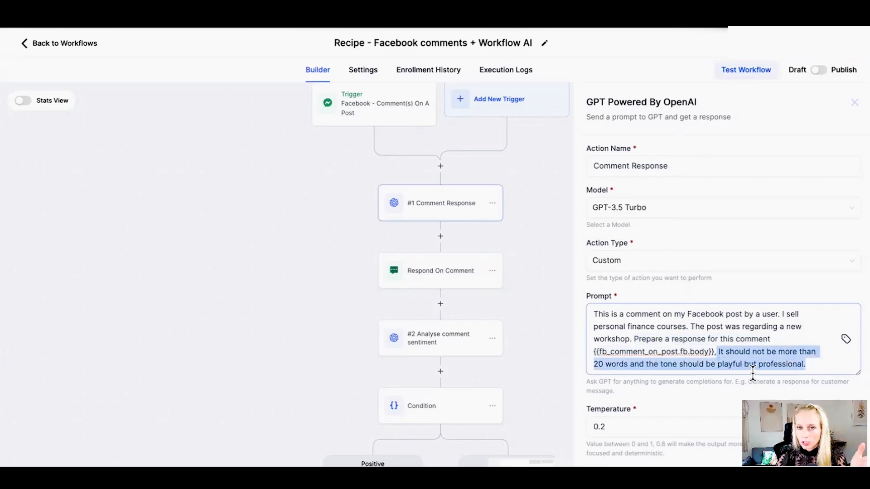
key(Tab)
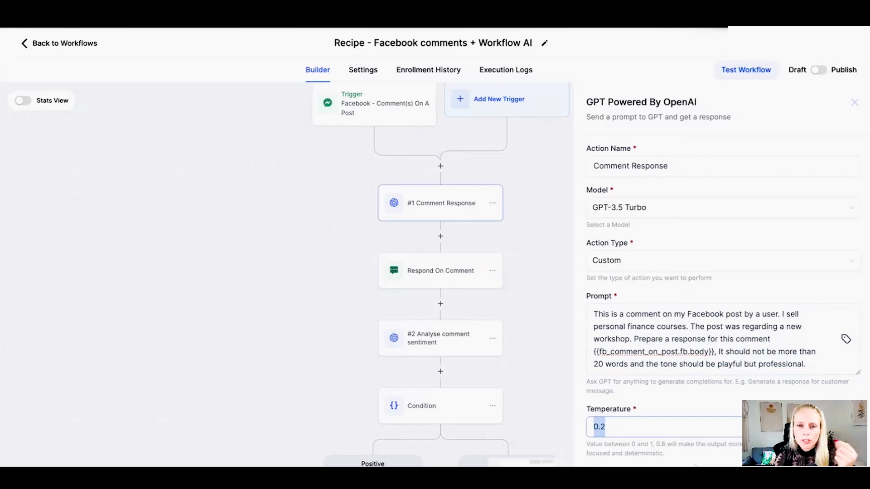
click(619, 457)
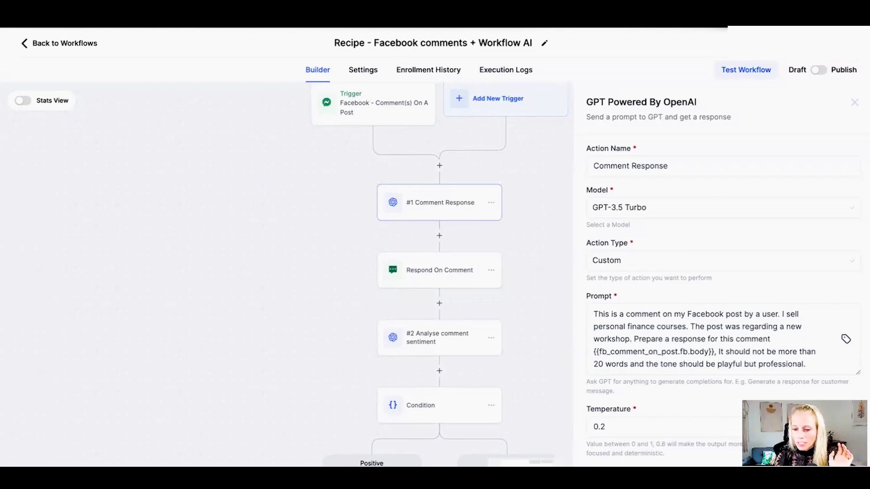
click(540, 311)
Step: Examine the reply text and settings of the Respond On Comment action
drag(540, 311, 526, 287)
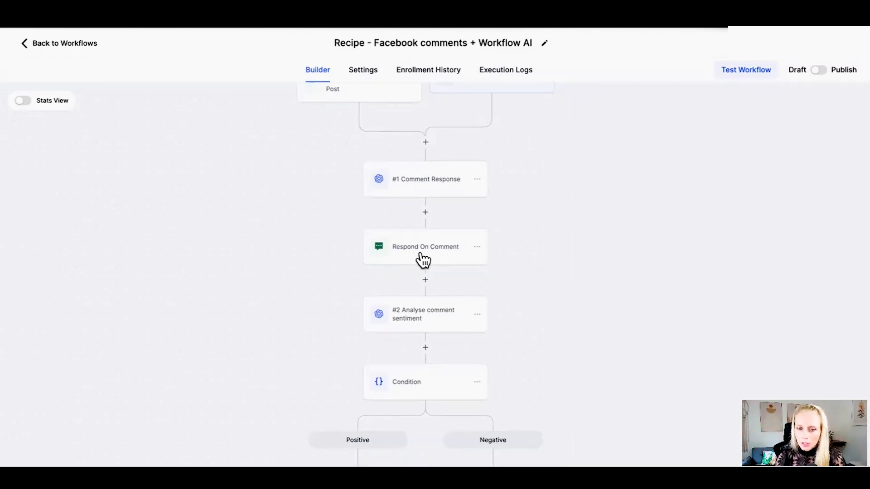
click(423, 260)
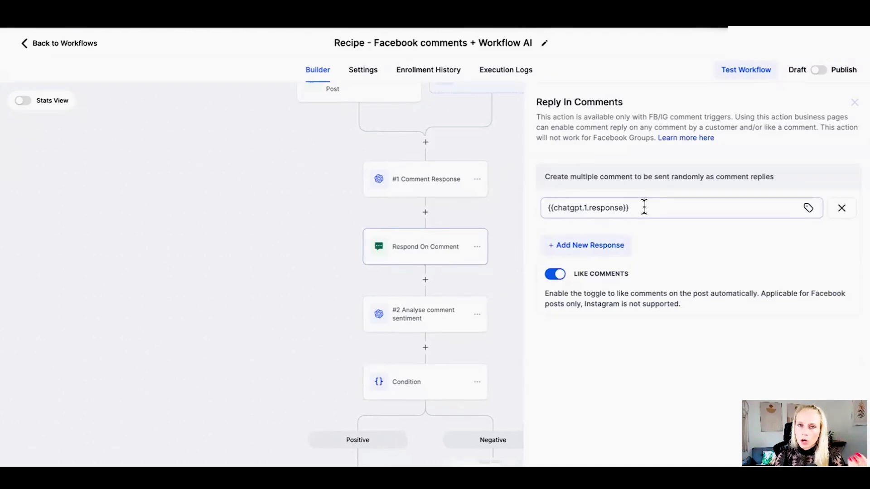
drag(641, 208, 549, 208)
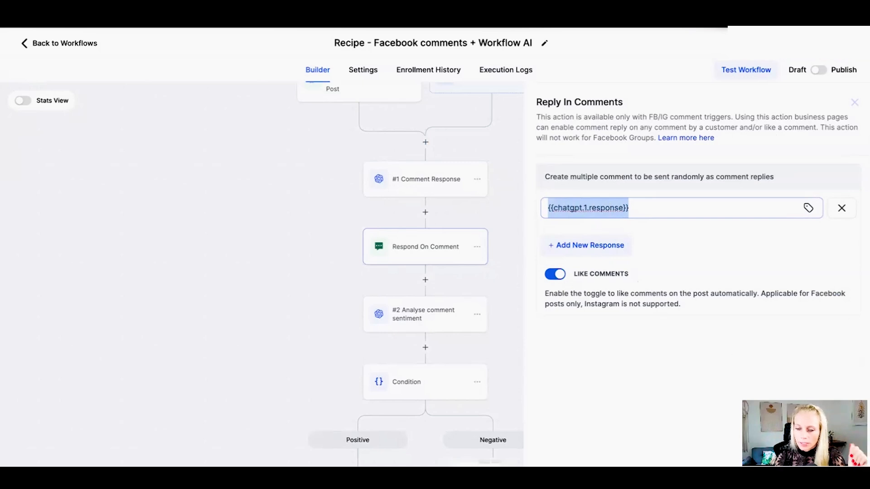
Step: Examine the action type, prompt wording and comment placeholder of the Analyse comment sentiment action
click(426, 313)
drag(586, 244, 632, 243)
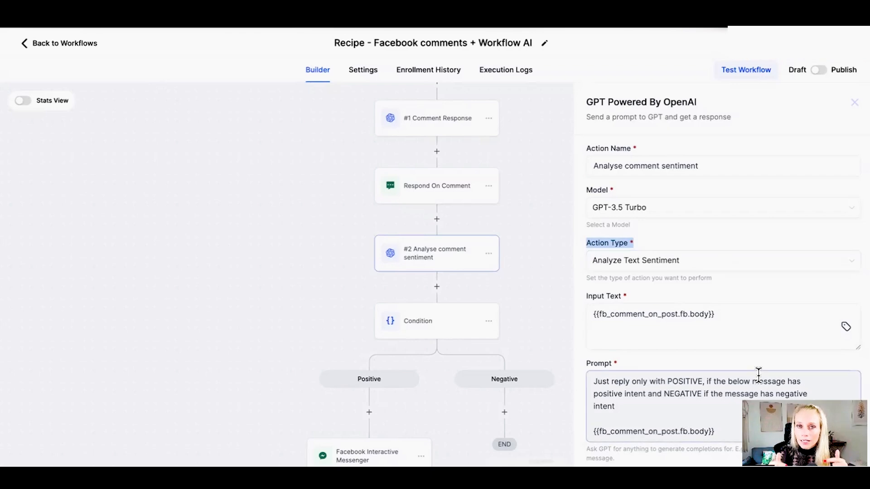
click(633, 405)
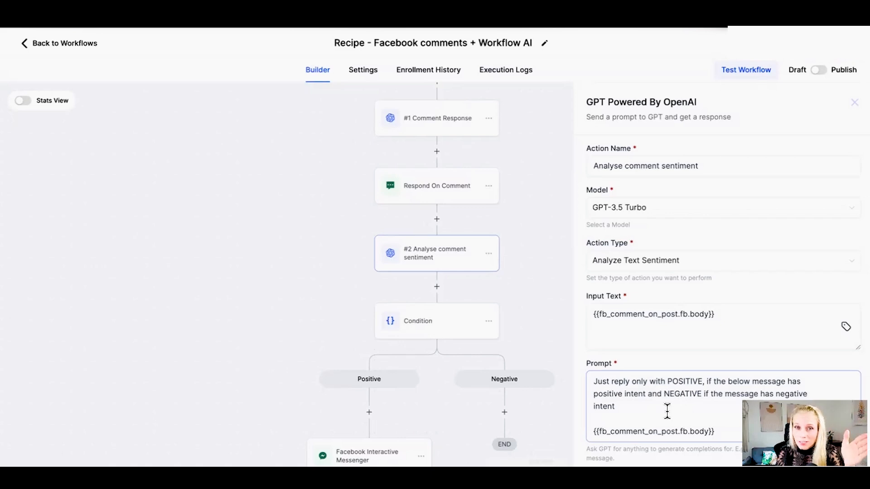
drag(664, 395, 707, 400)
click(724, 408)
drag(716, 431, 594, 430)
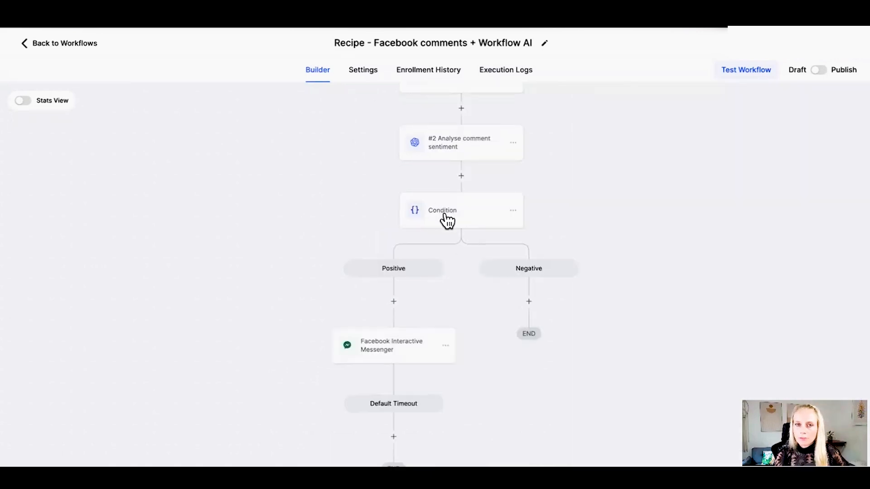
Step: Search the available actions for "if" and examine the Condition's branches and the response that its Positive branch checks
click(462, 177)
text(if)
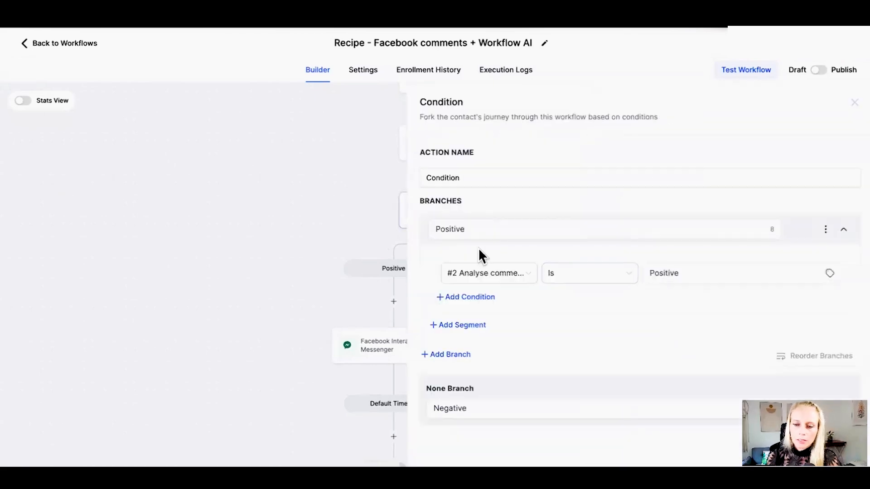
double_click(524, 228)
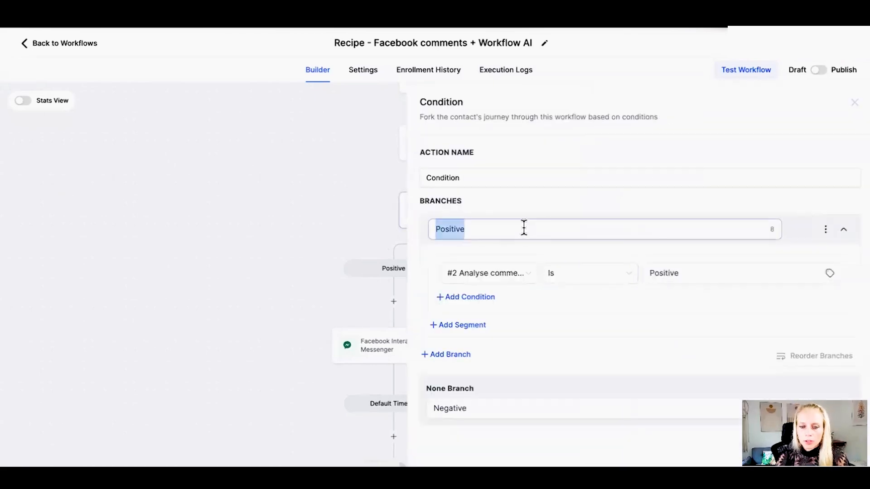
double_click(485, 408)
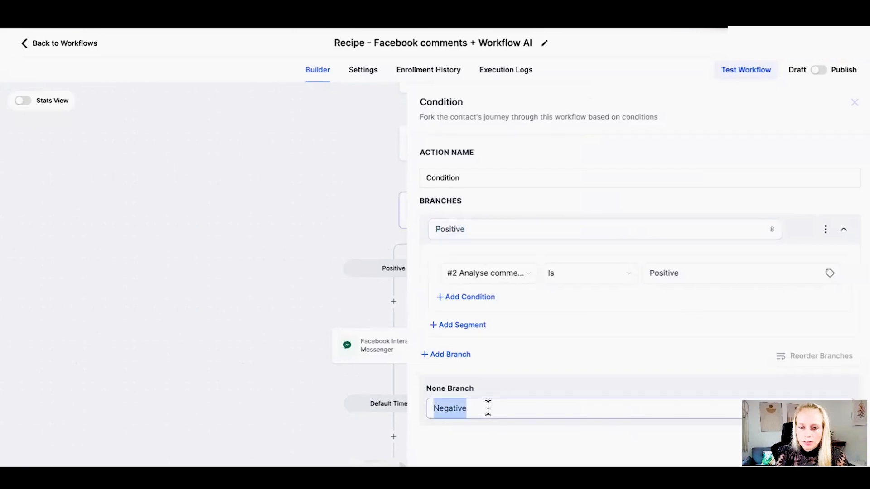
click(515, 281)
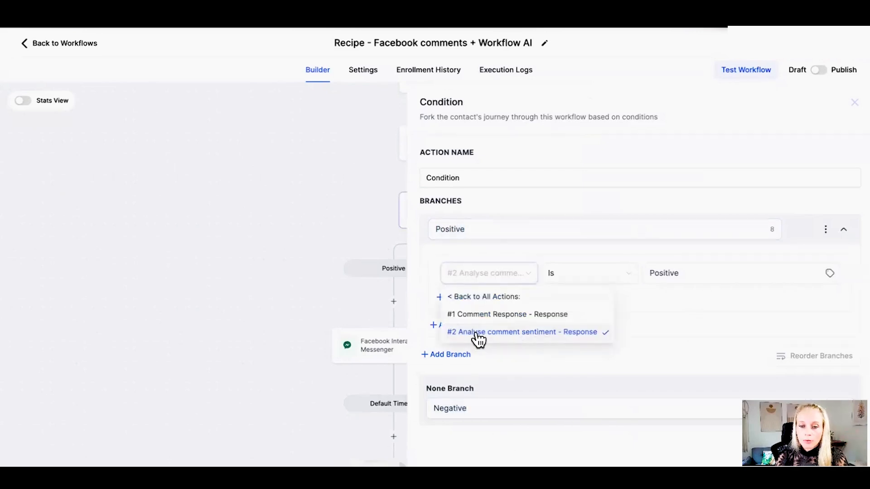
click(510, 335)
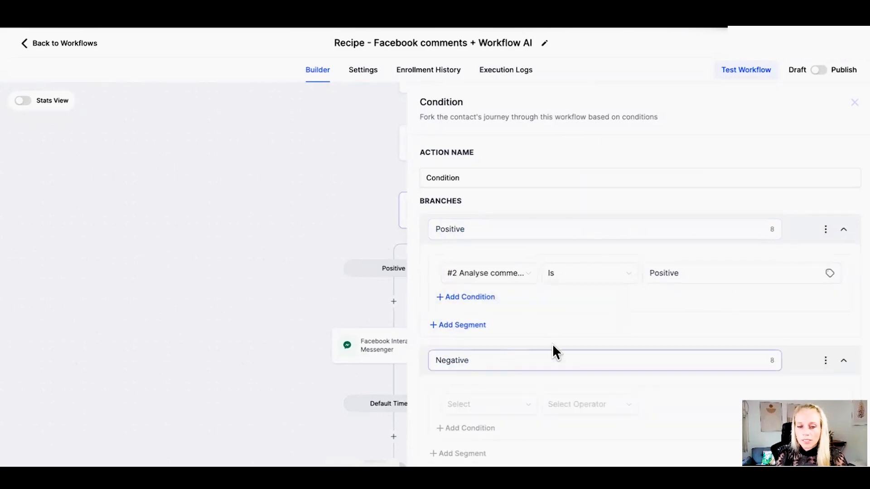
Step: Add a Negative branch to the Condition for when the Analyse comment sentiment response is "Negative" and save it
scroll(563, 342, down, 2)
click(487, 327)
click(464, 428)
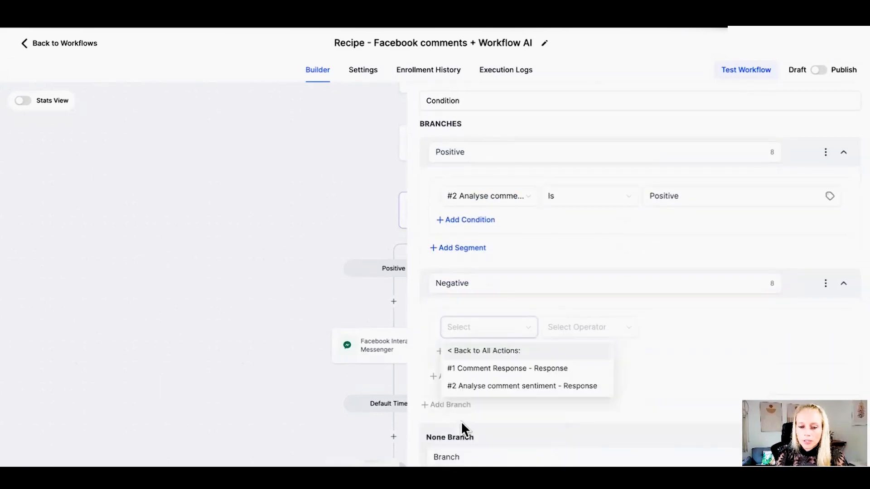
click(527, 388)
click(666, 328)
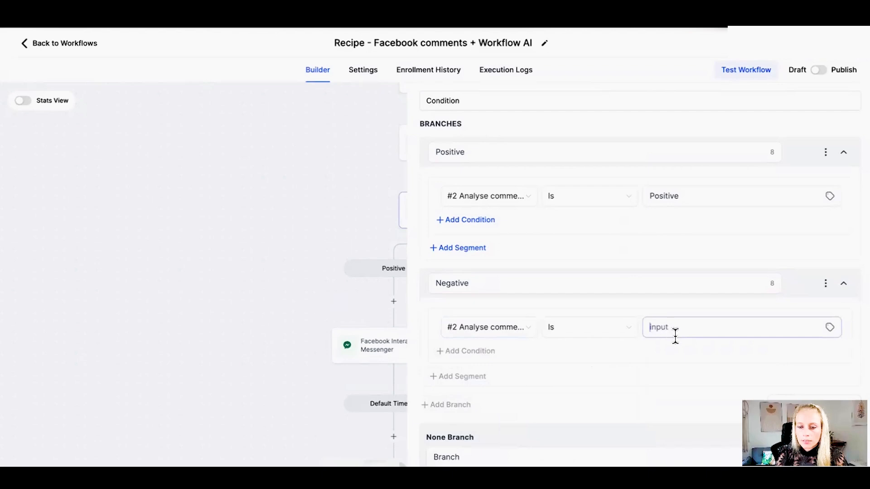
text(Negative)
click(624, 355)
scroll(624, 355, down, 1)
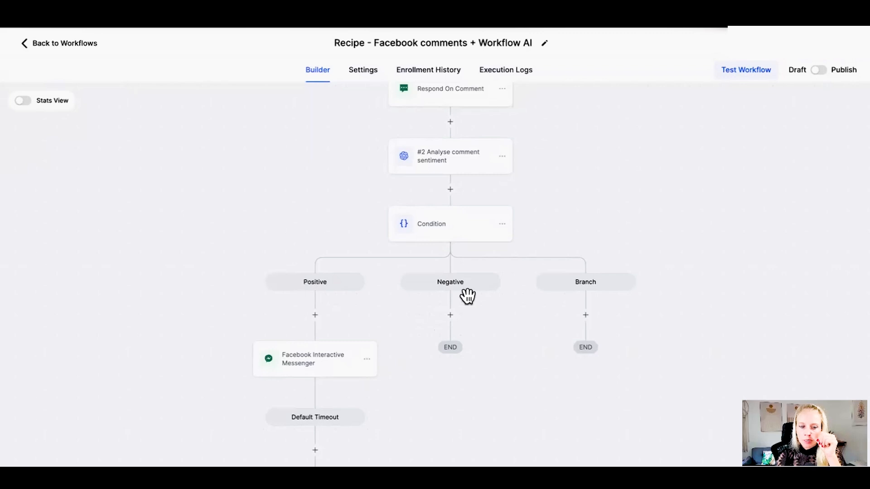
Step: Review the DM text in the Positive branch's Facebook Interactive Messenger action
click(313, 362)
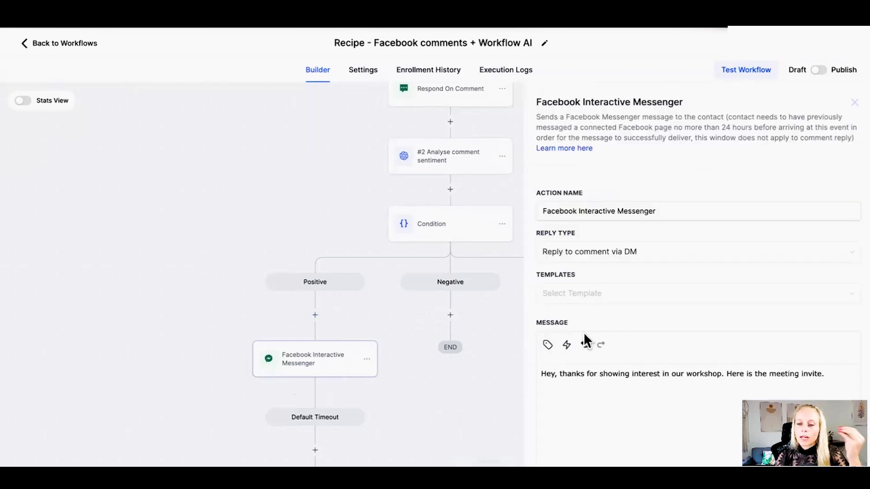
triple_click(596, 382)
click(523, 407)
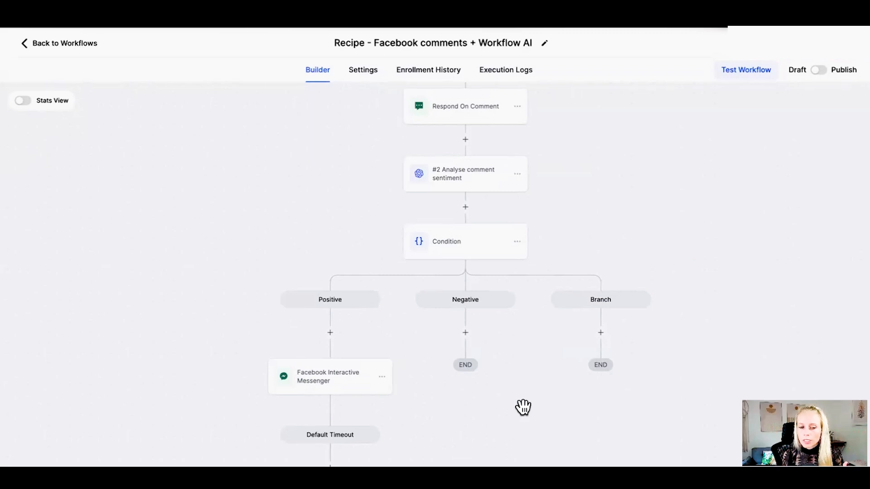